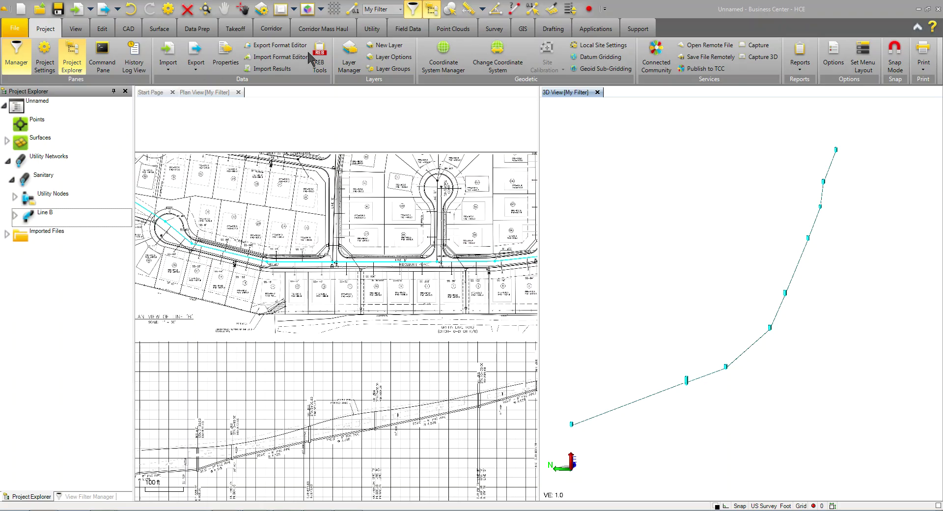
Switch the ribbon to the Utility tab to bring up the utility and trench commands
click(364, 31)
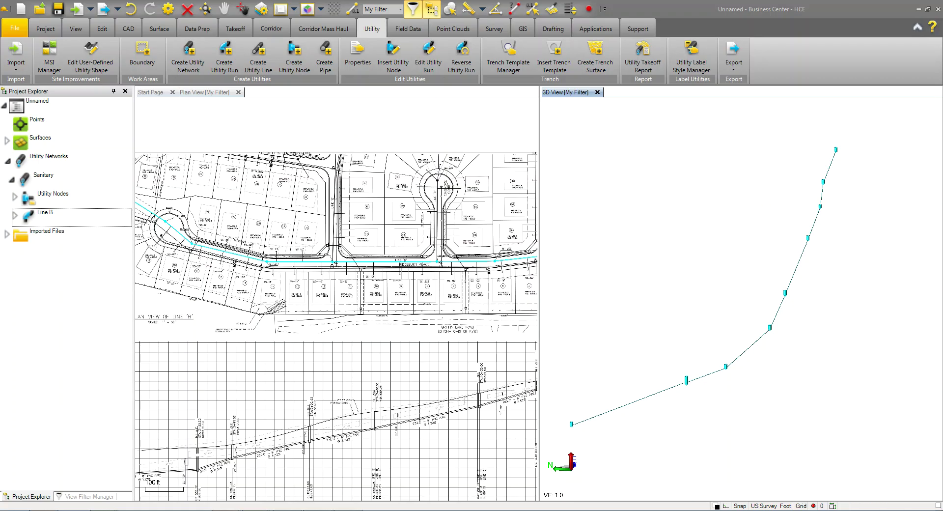
Switch to Windows Explorer and pick Original Ground Surface.vcl in the Utilities folder
key(alt+Tab)
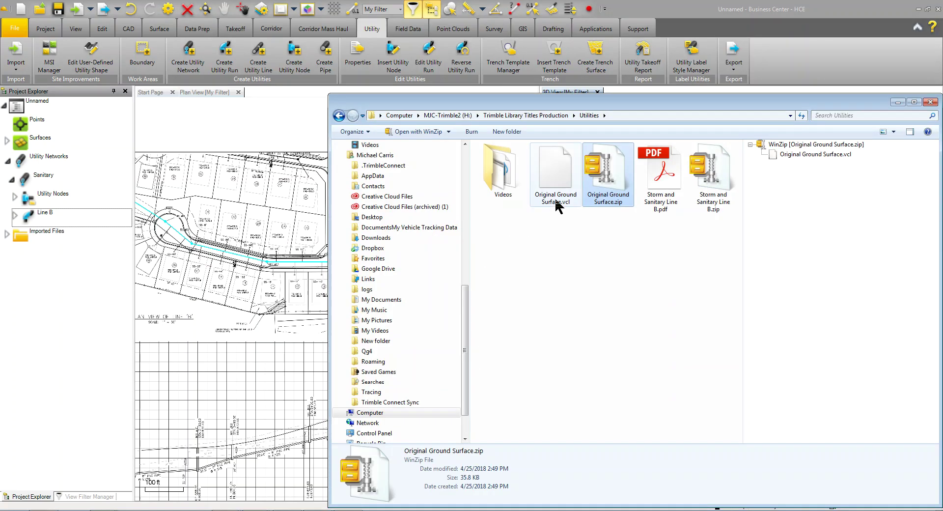
click(553, 172)
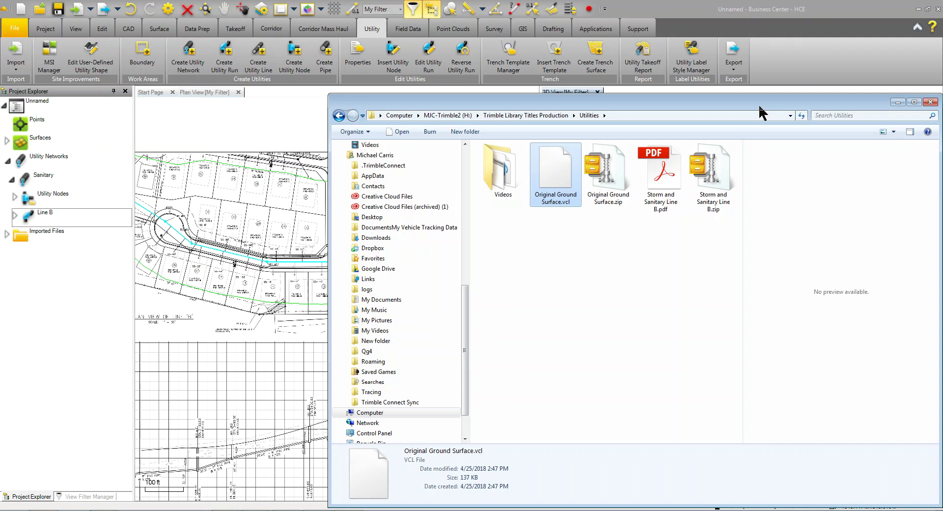
Return to the project and select the surface boundary line around Sanitary Line B in plan
click(898, 102)
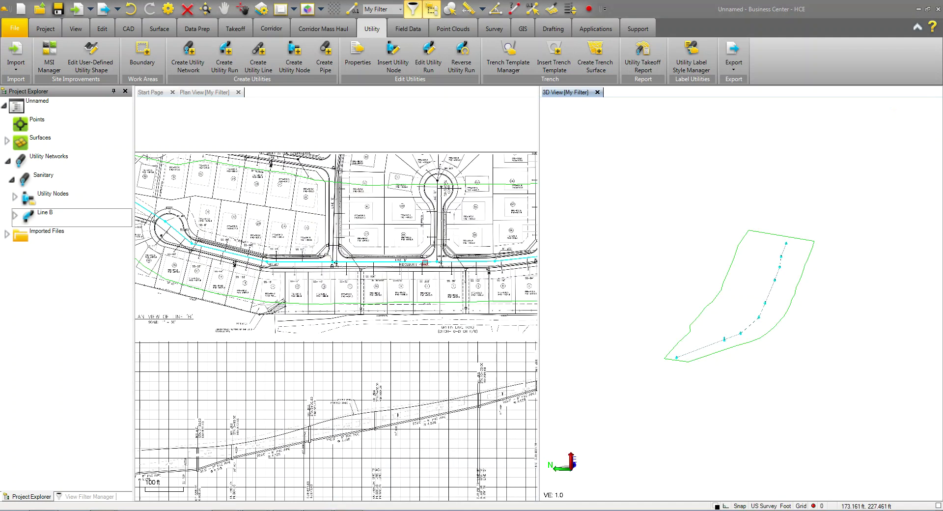
click(383, 184)
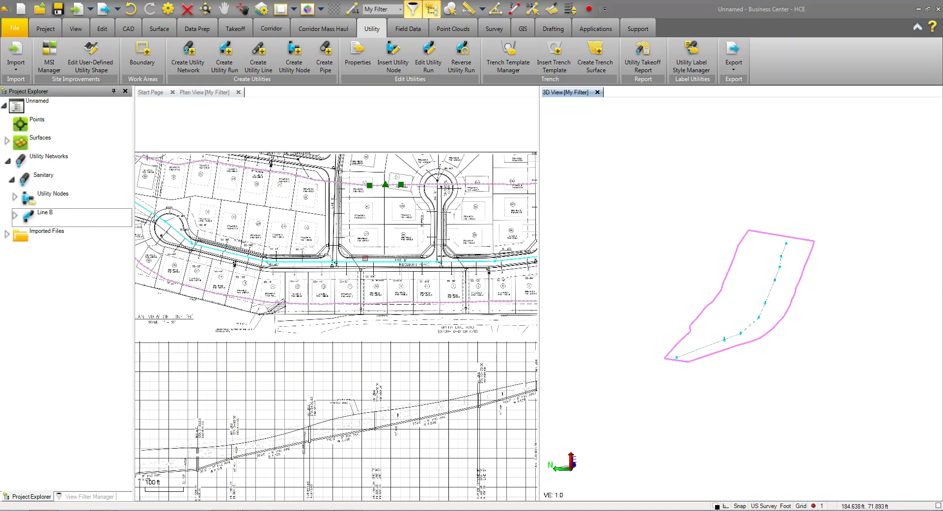
Add the selected boundary as a member of the Original ground surface
right_click(361, 113)
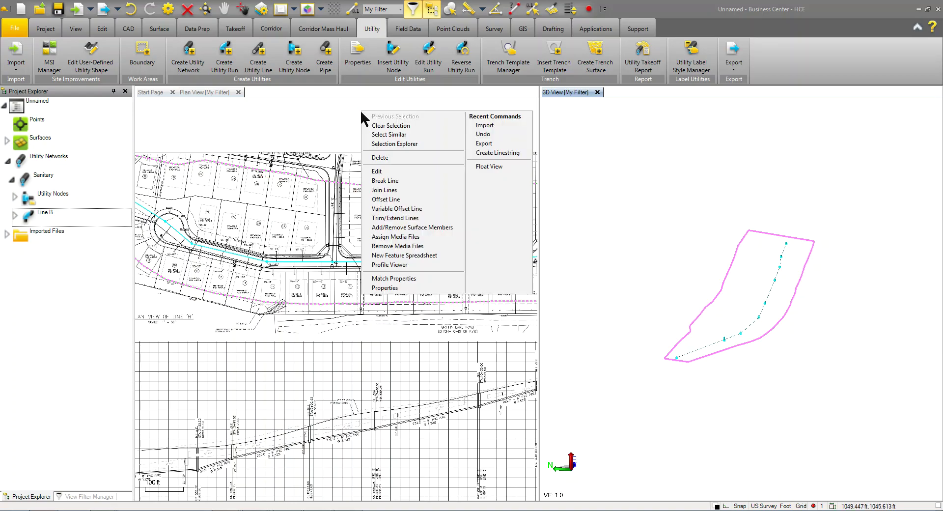
click(395, 227)
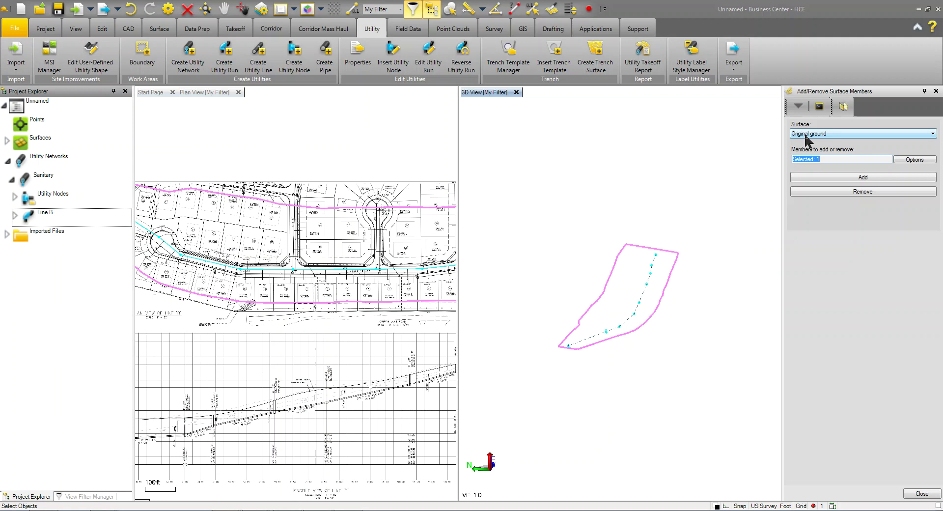
click(864, 178)
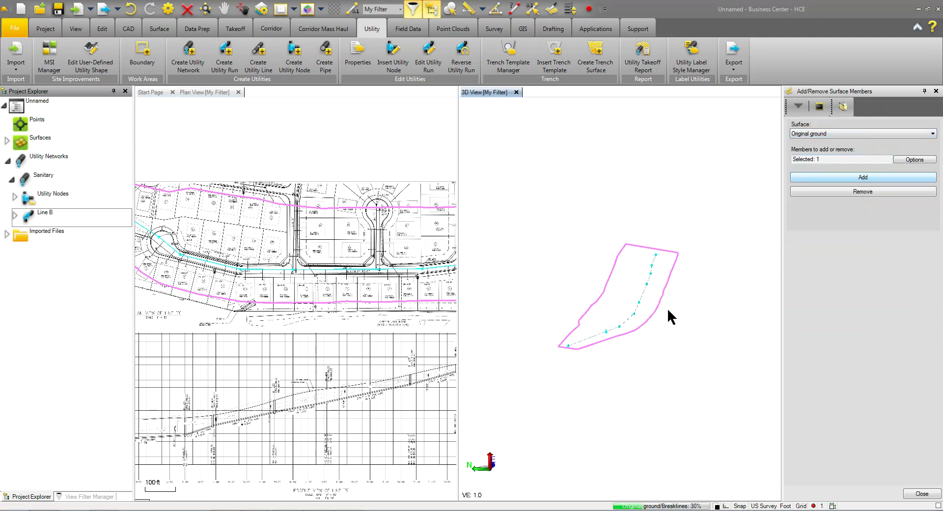
scroll(620, 311, up, 1)
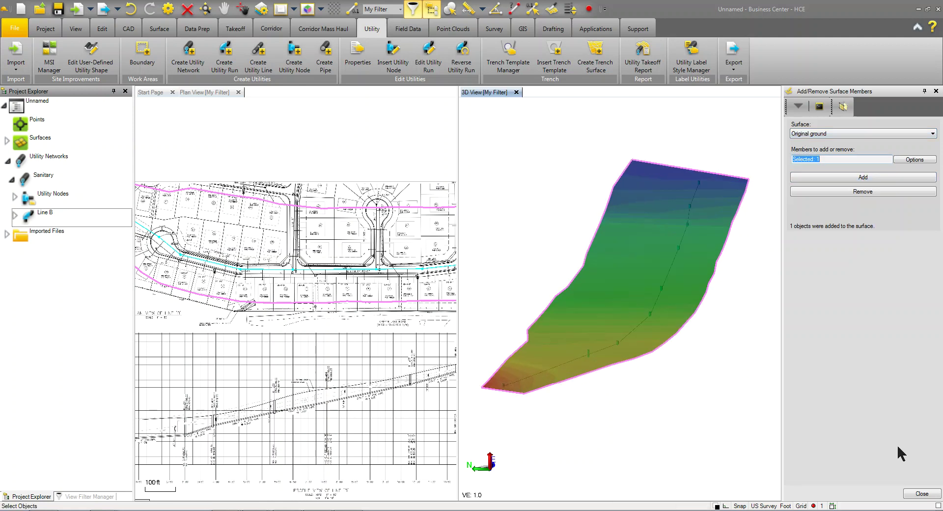
click(926, 496)
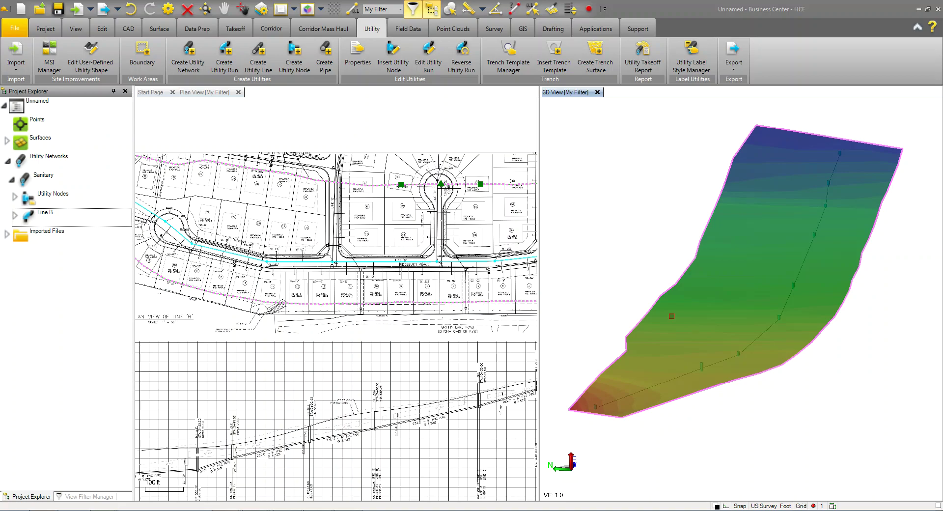
Hide the shaded Original ground surface in 3D, leaving its boundary visible
click(669, 310)
right_click(624, 197)
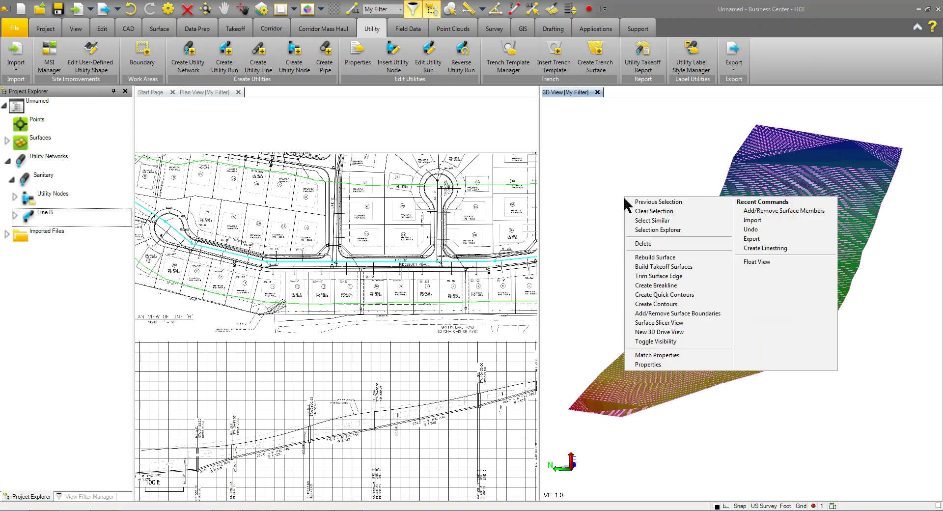
click(655, 341)
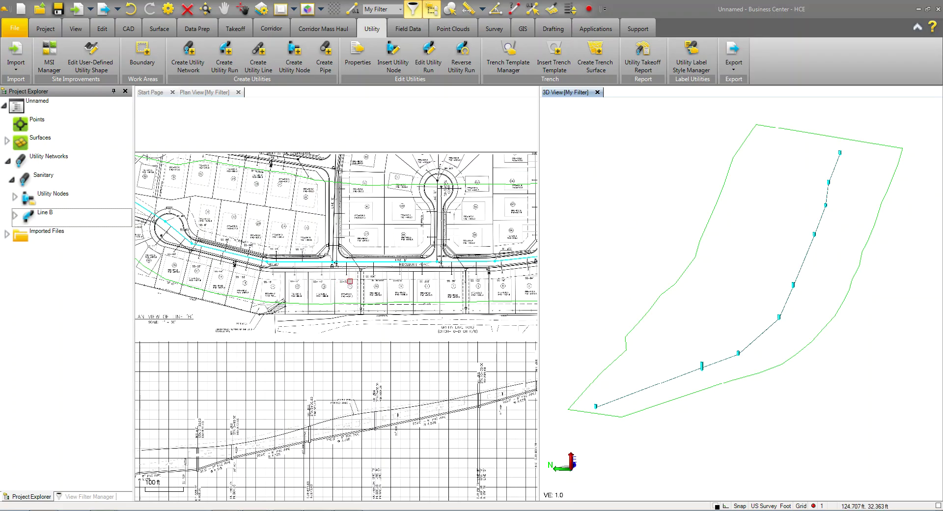
In the View Filter Manager, leave the Layers group switched off and frame the whole site plan
scroll(349, 282, up, 5)
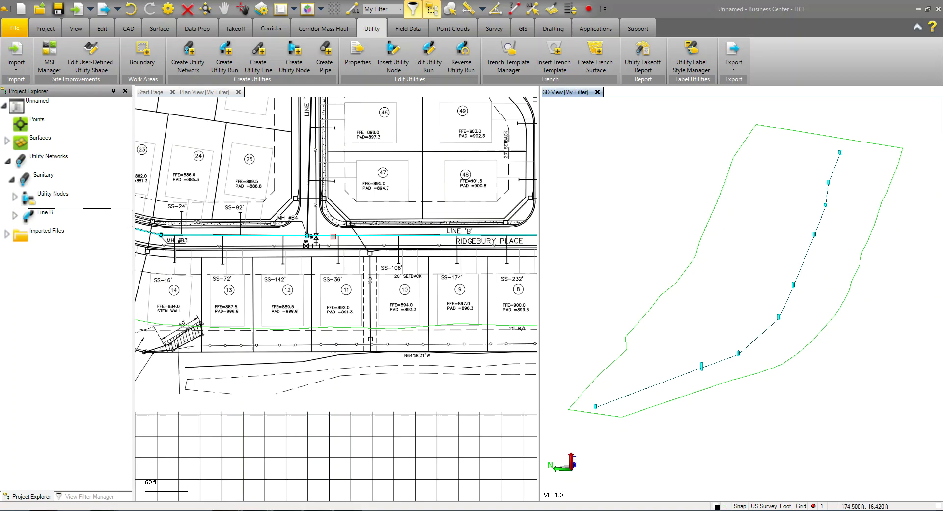
scroll(238, 249, down, 4)
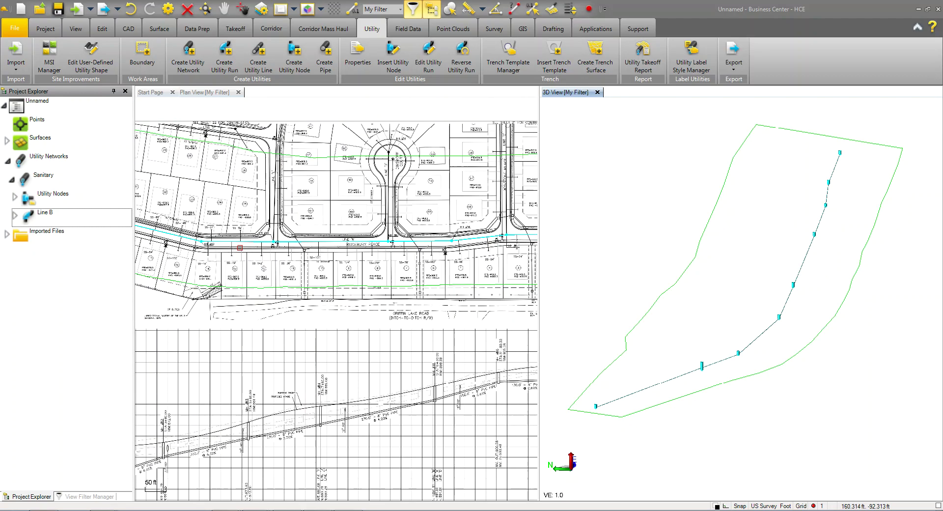
click(73, 497)
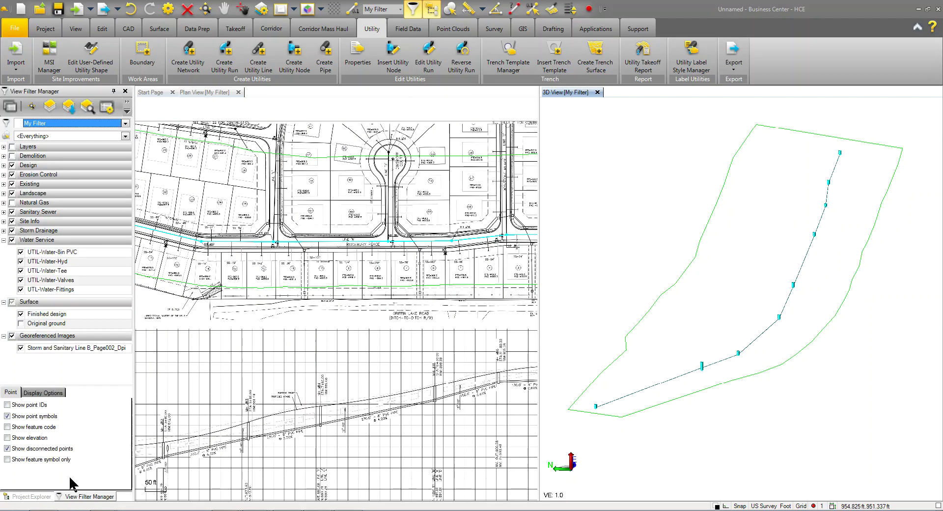
click(12, 146)
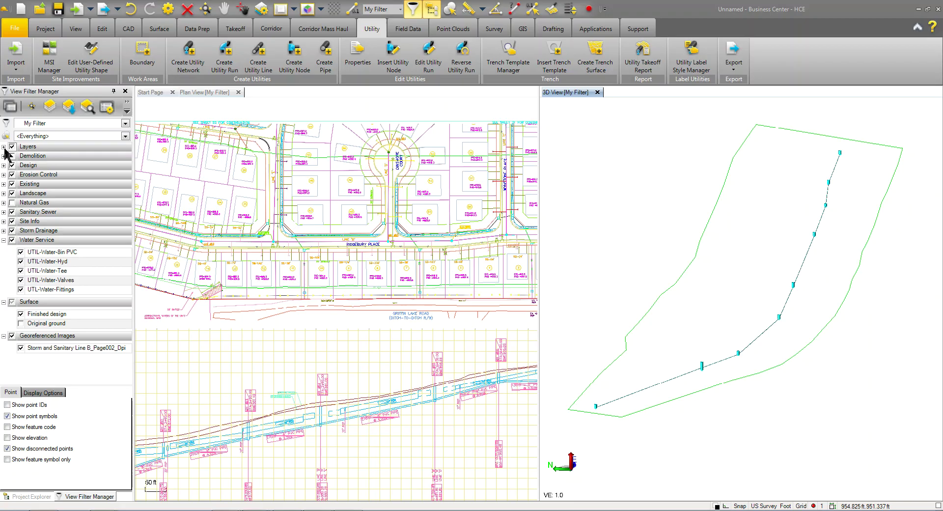
click(12, 146)
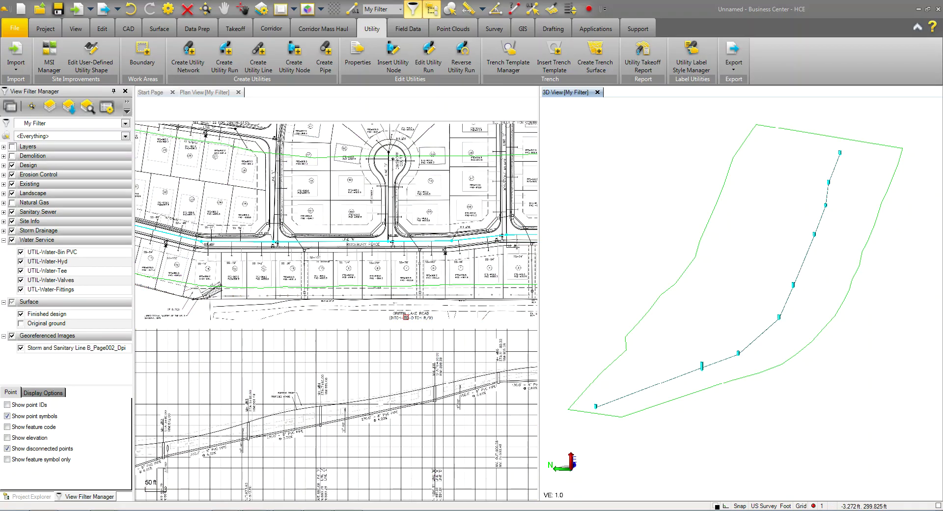
scroll(278, 233, up, 5)
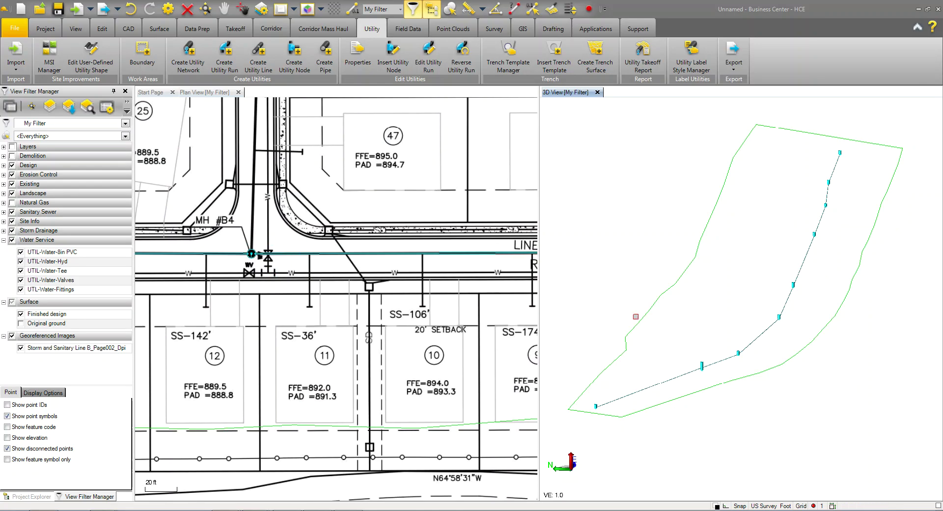
scroll(243, 288, down, 6)
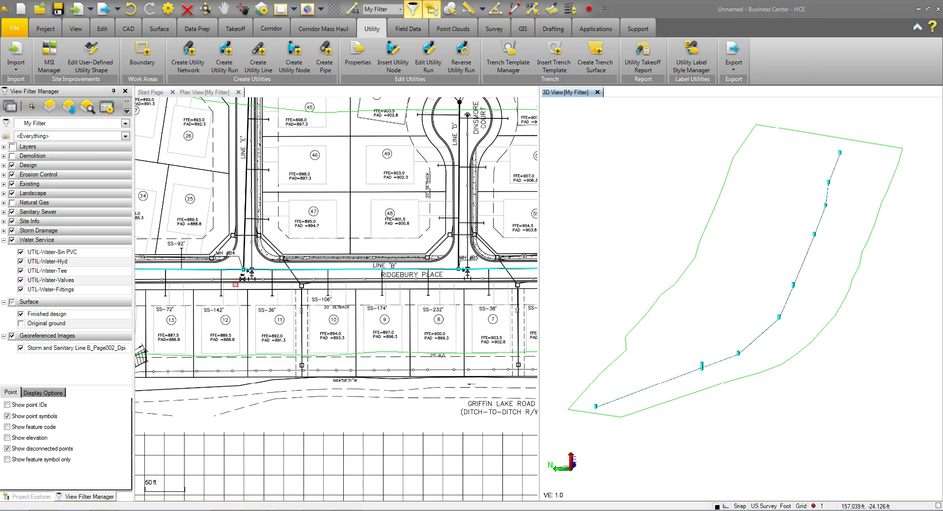
middle_drag(243, 287, 287, 277)
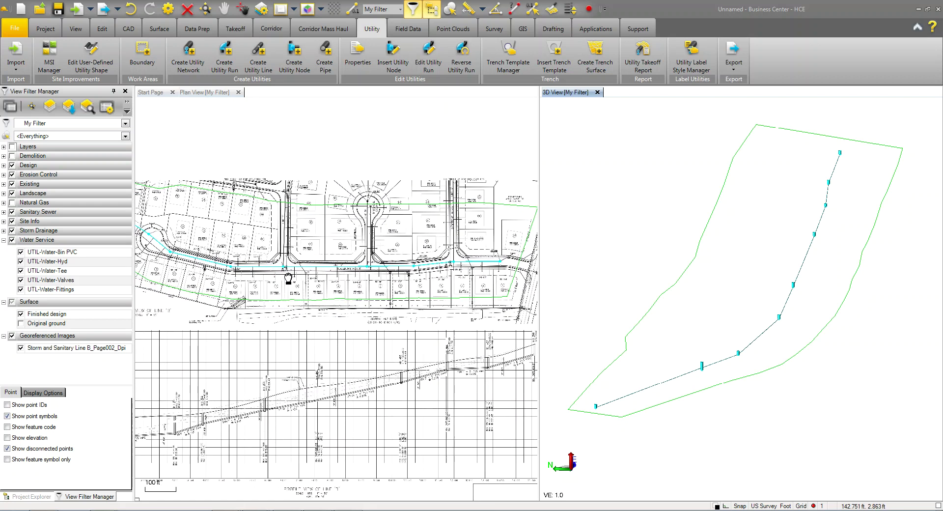
Open the Trench Template Manager on the Sanitary Sewer PVC Bedding template
click(508, 54)
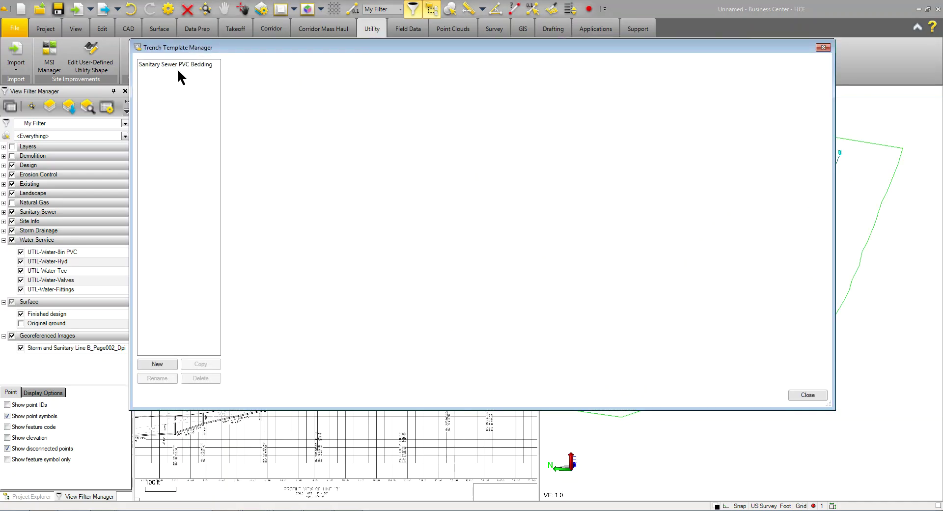
click(171, 66)
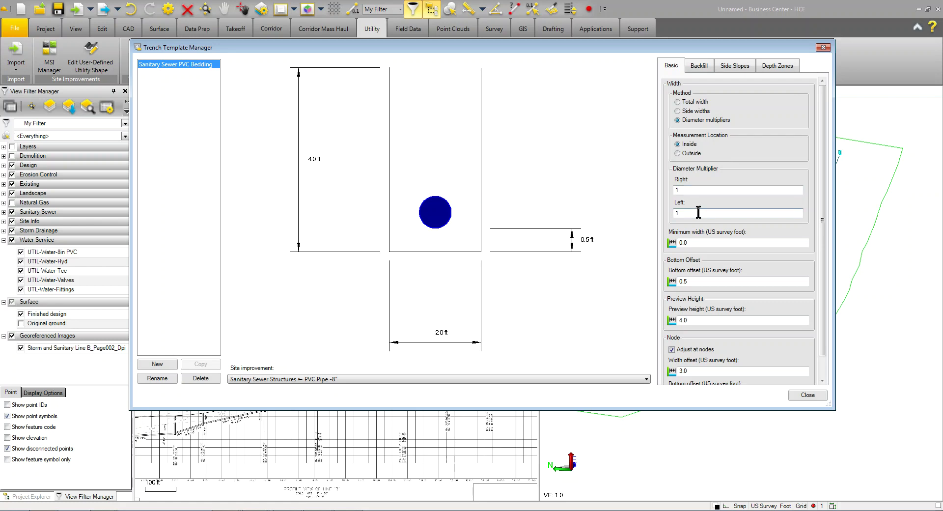
Set the right diameter multiplier to 1, keeping the trench 2.0 ft wide
click(690, 190)
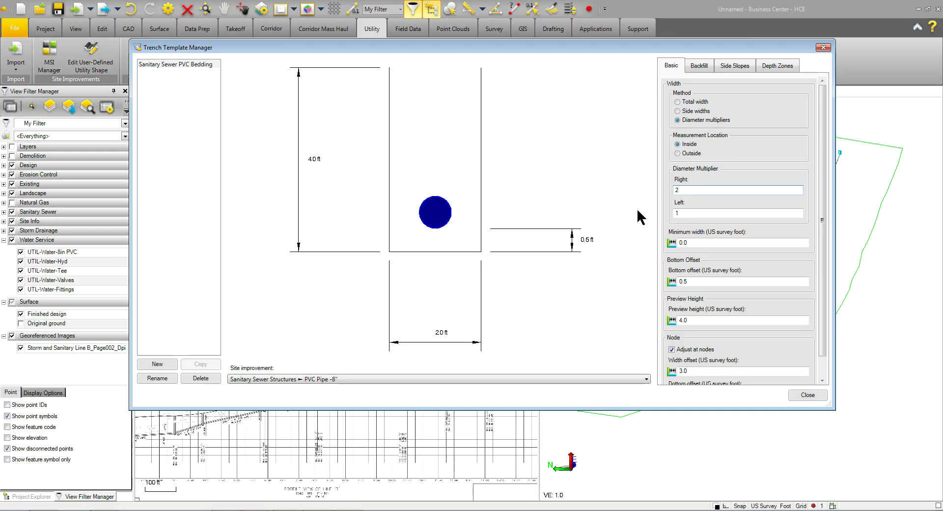
click(687, 213)
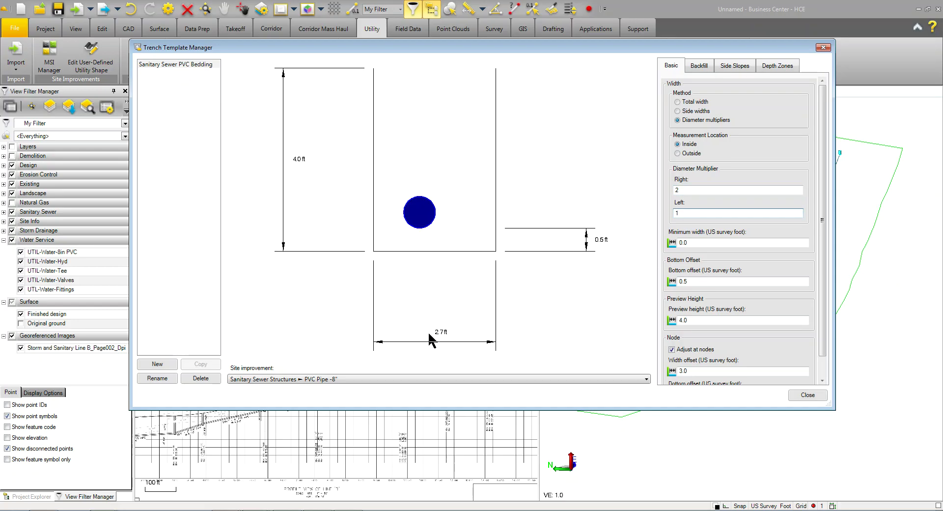
click(685, 191)
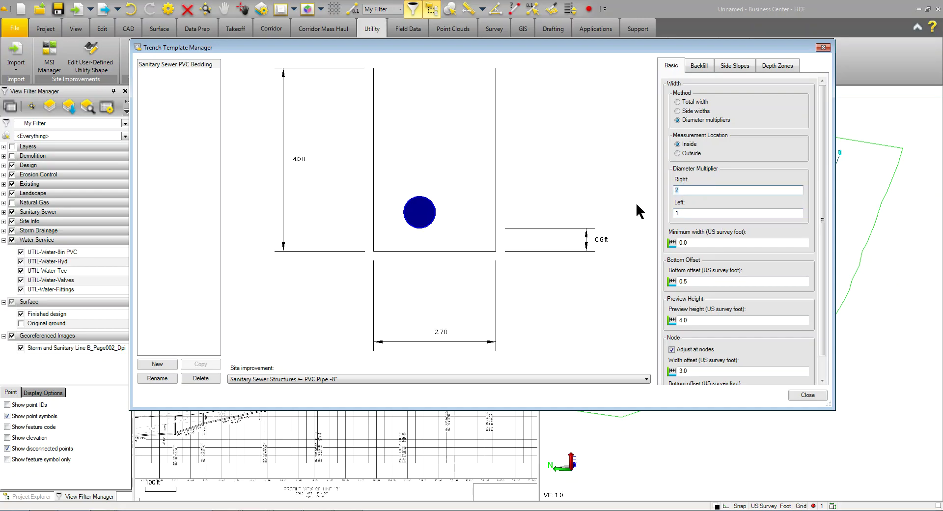
text(1)
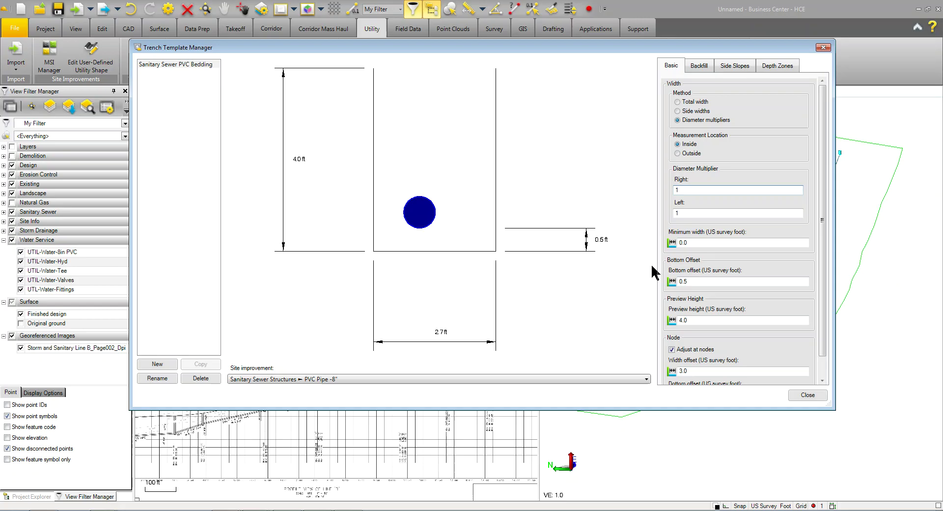
click(703, 216)
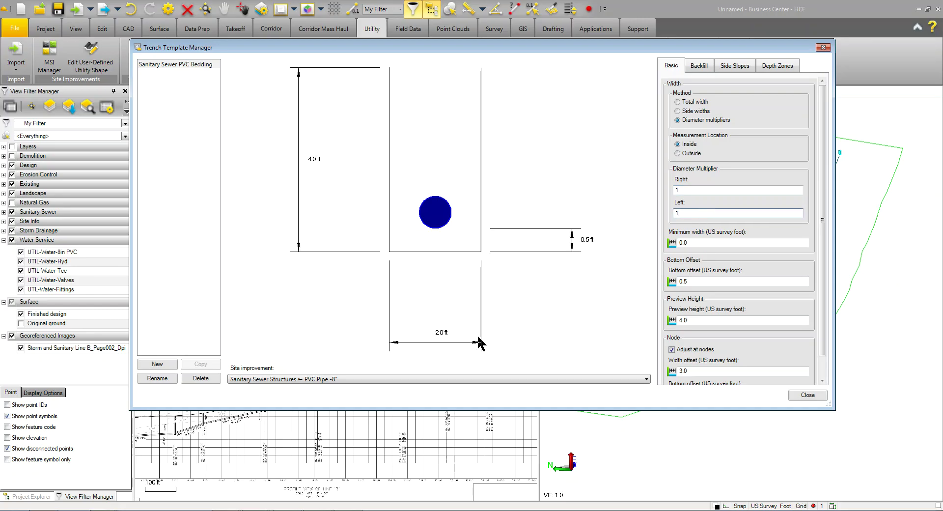
click(329, 383)
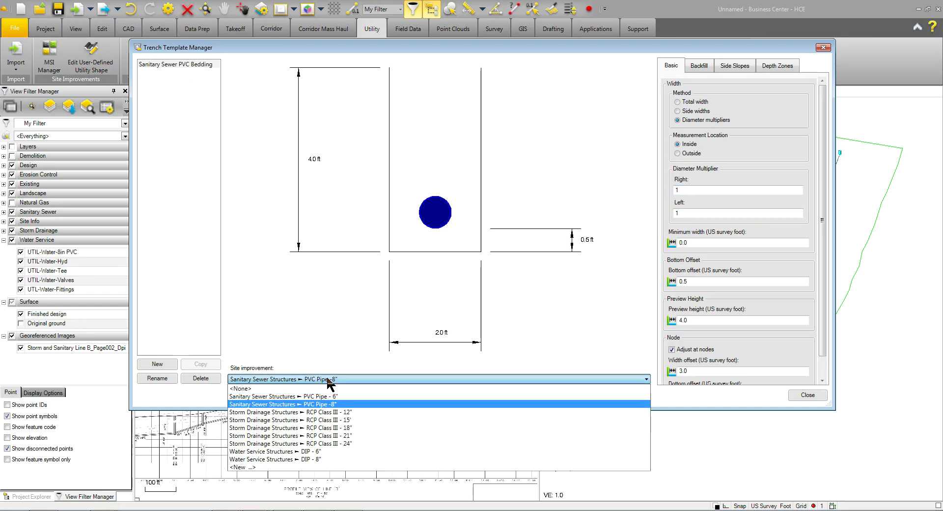
click(334, 440)
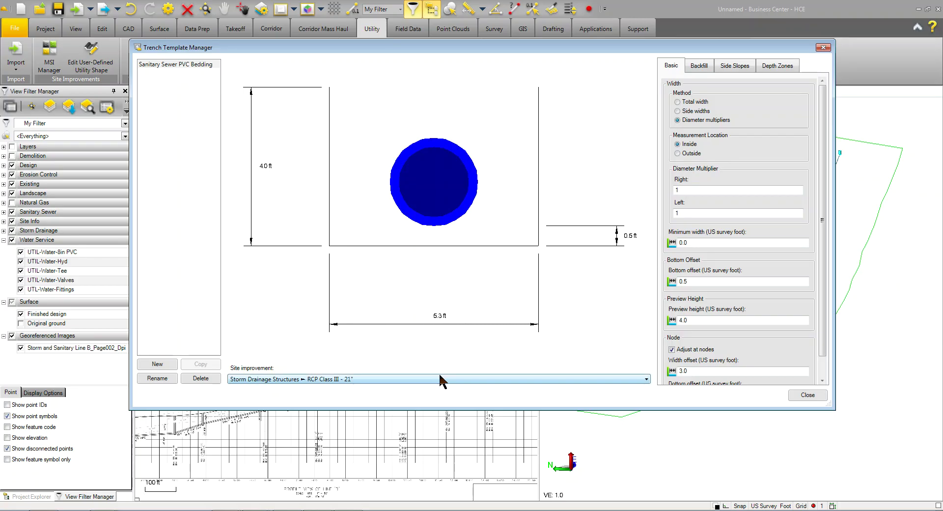
click(326, 380)
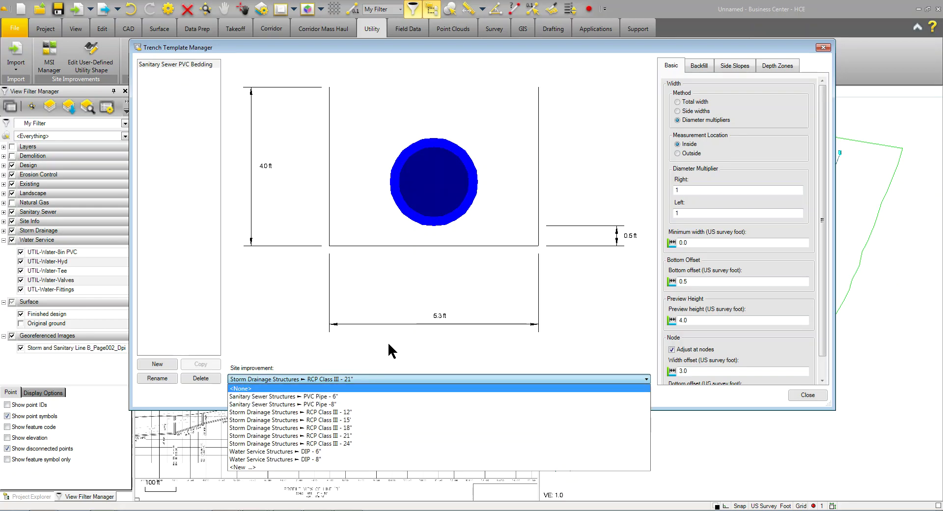
click(333, 419)
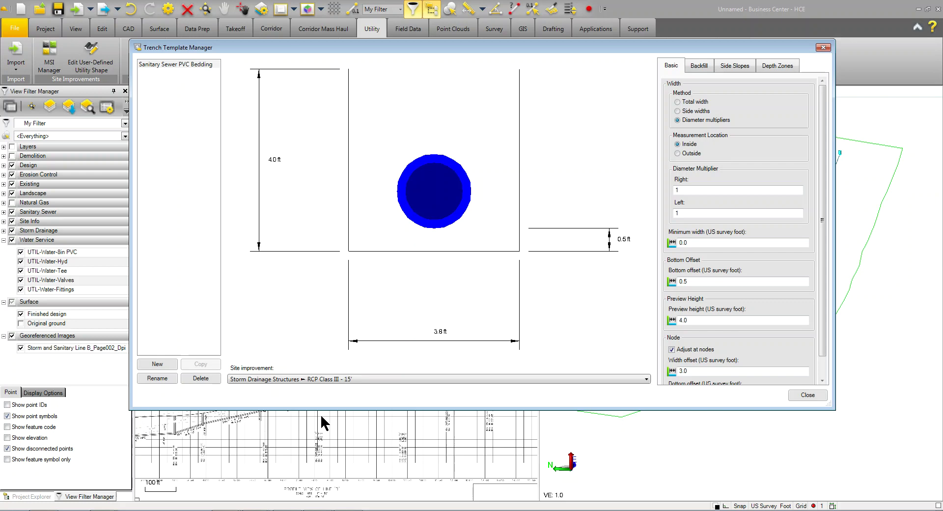
click(314, 379)
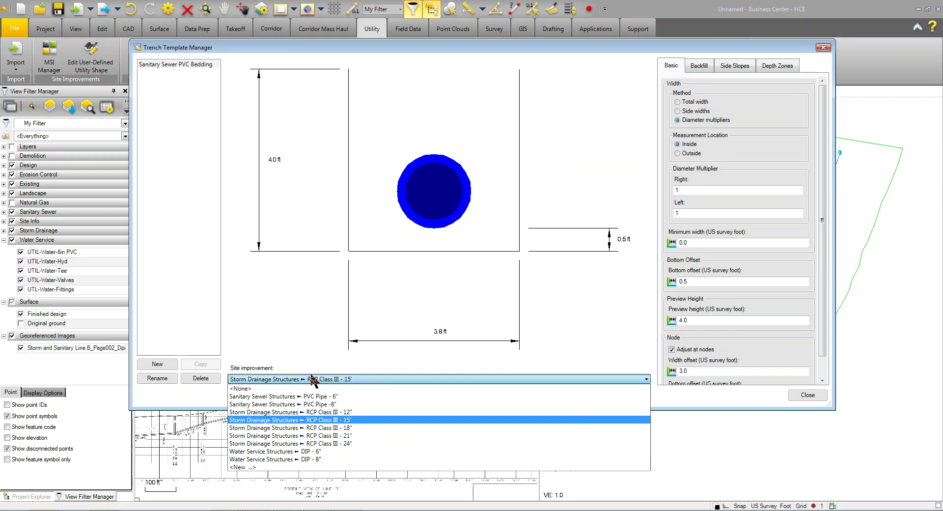
click(319, 404)
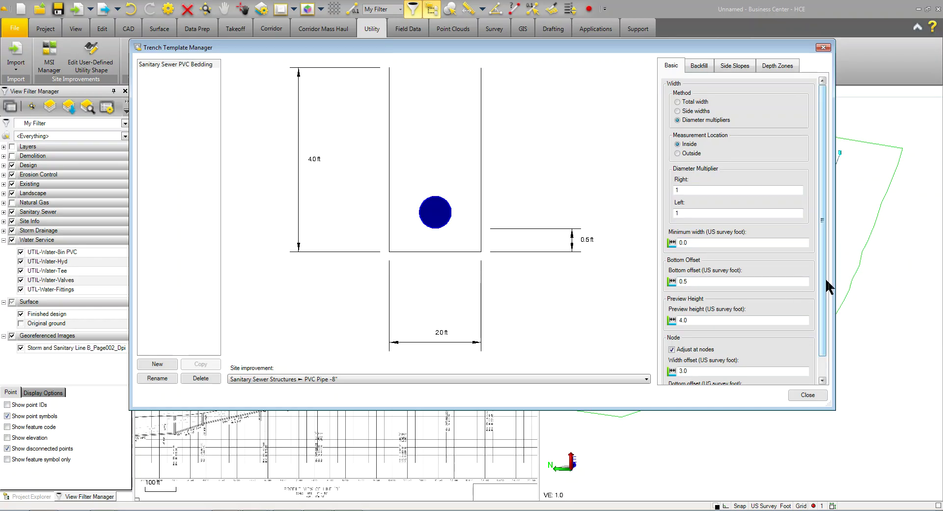
scroll(827, 287, down, 1)
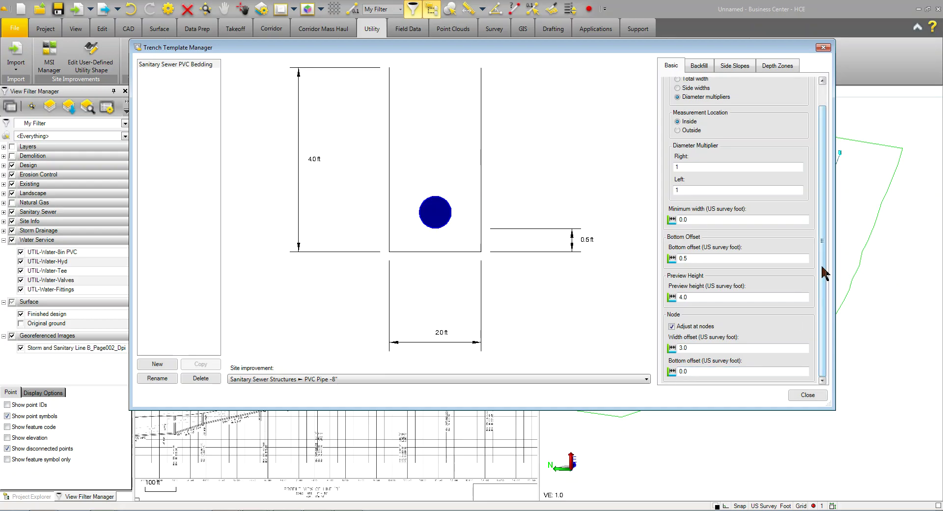
scroll(817, 200, up, 2)
Give the Granular Backfill layer the Earthen (Select) Gravel Bedding #67 material
click(698, 69)
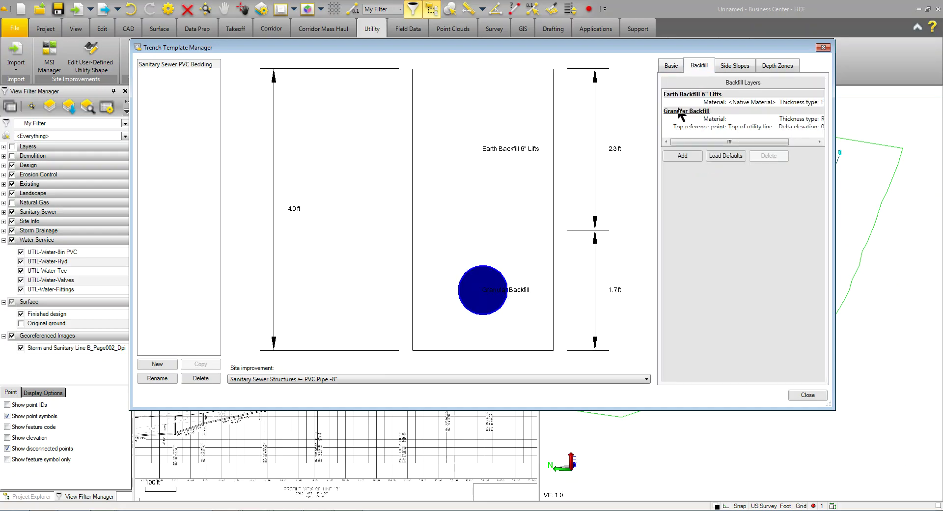
click(692, 103)
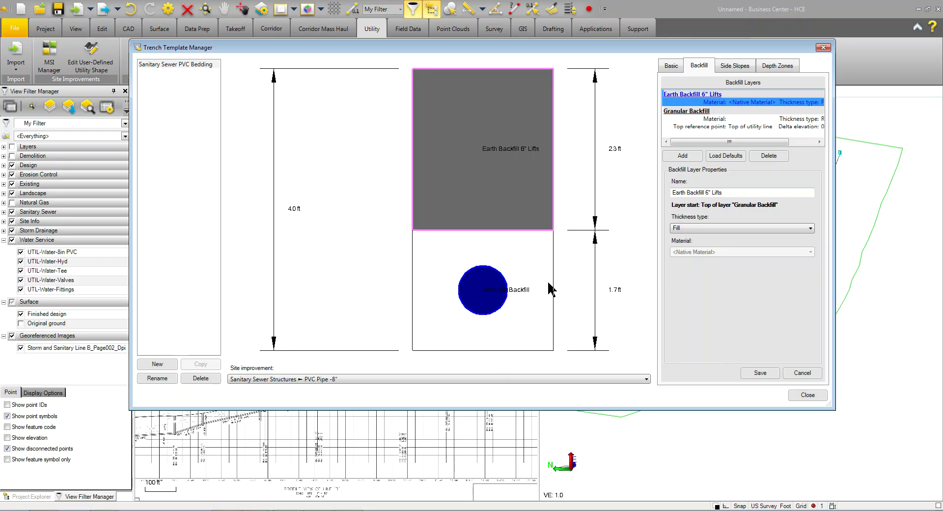
click(702, 123)
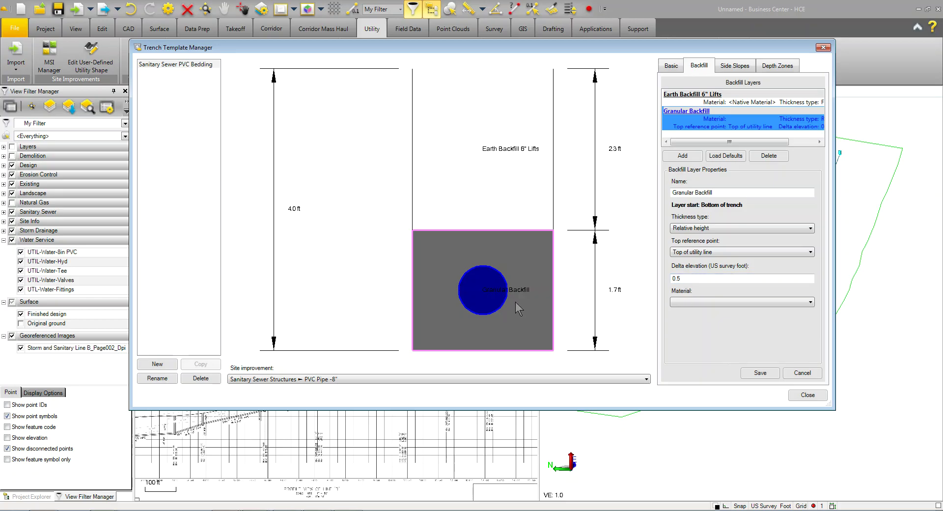
click(804, 302)
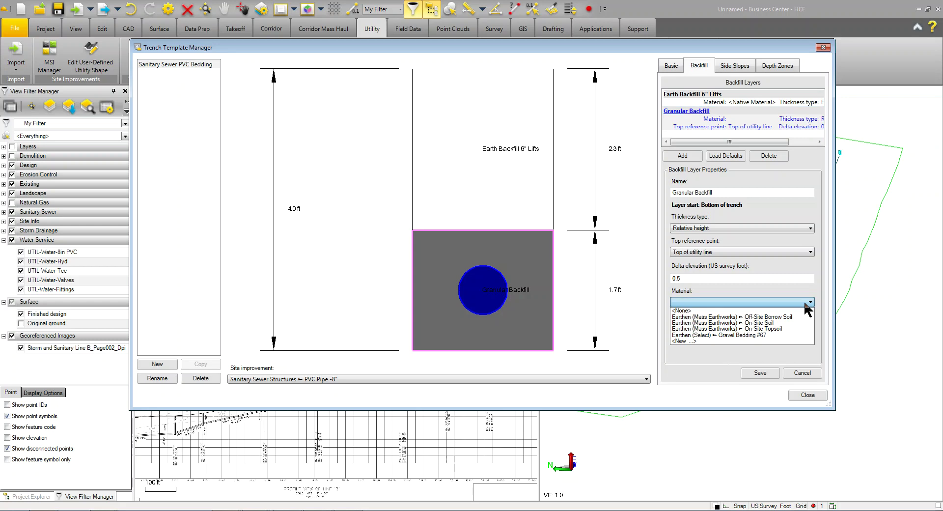
click(741, 336)
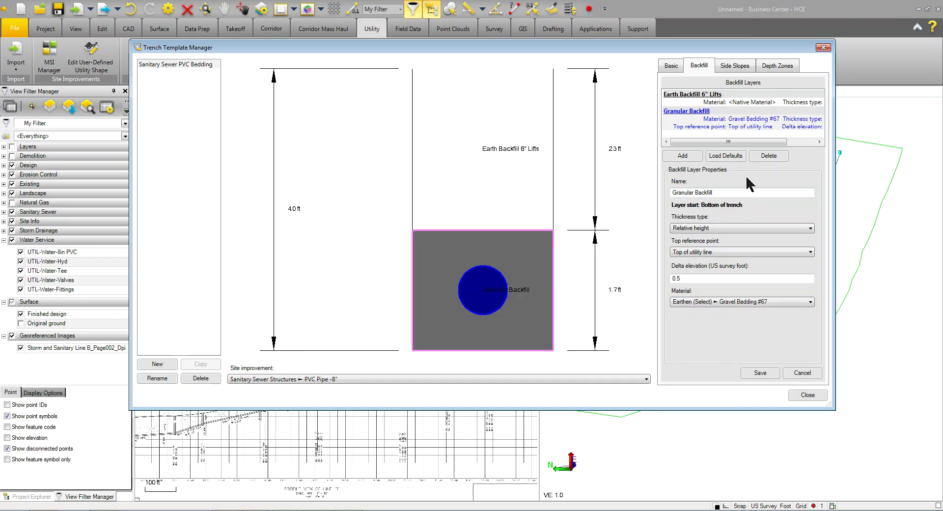
click(715, 100)
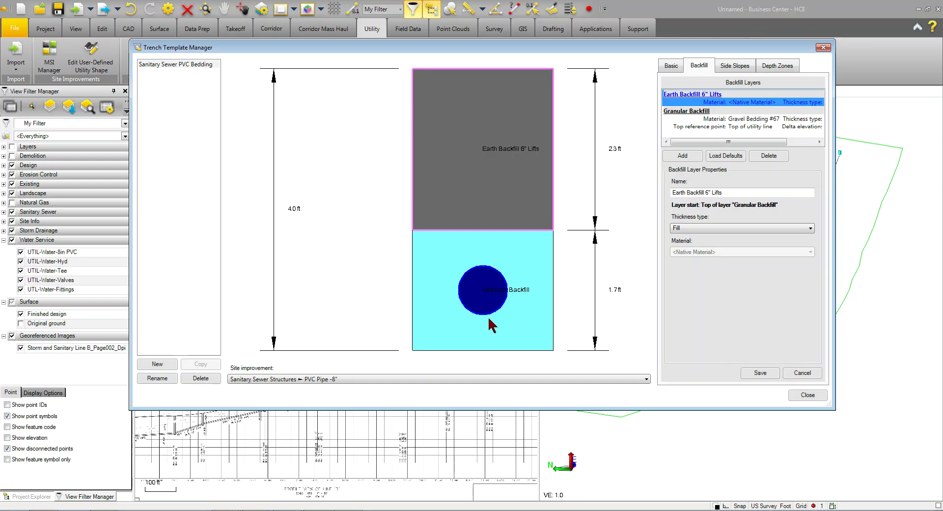
Review the Vert Walls side-slope instruction, including its 4.000 delta elevation and type options
click(727, 70)
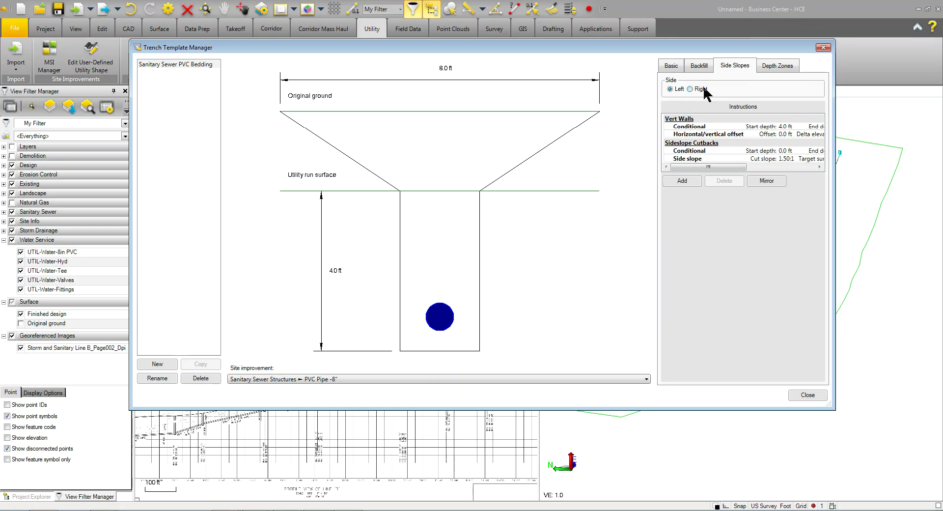
click(689, 126)
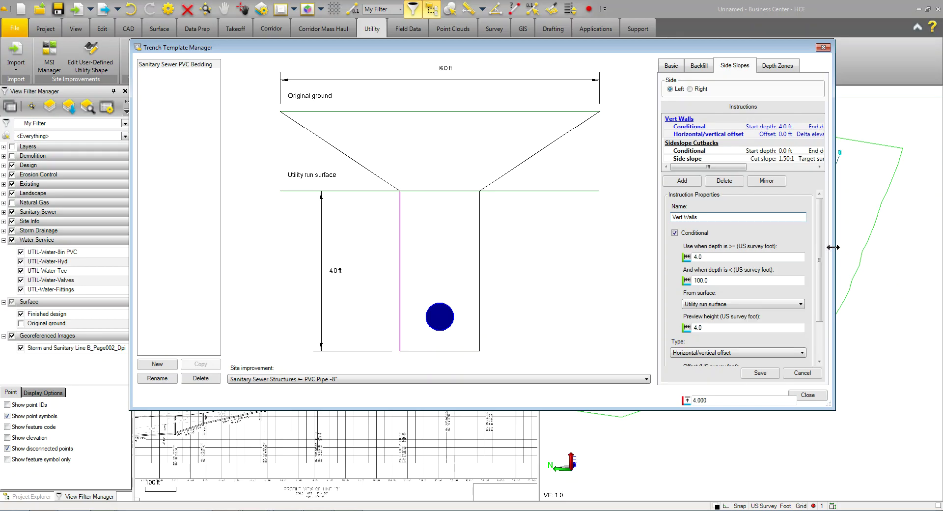
scroll(819, 236, down, 3)
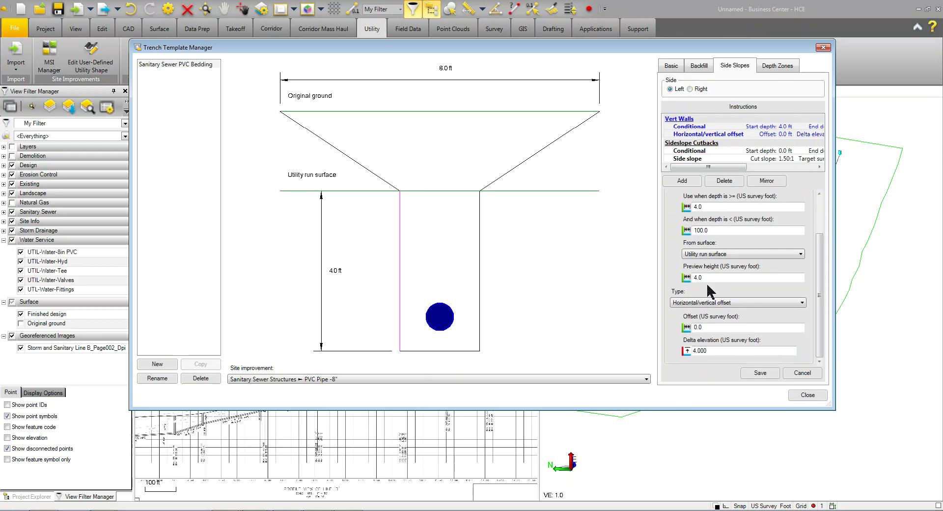
click(706, 350)
click(713, 302)
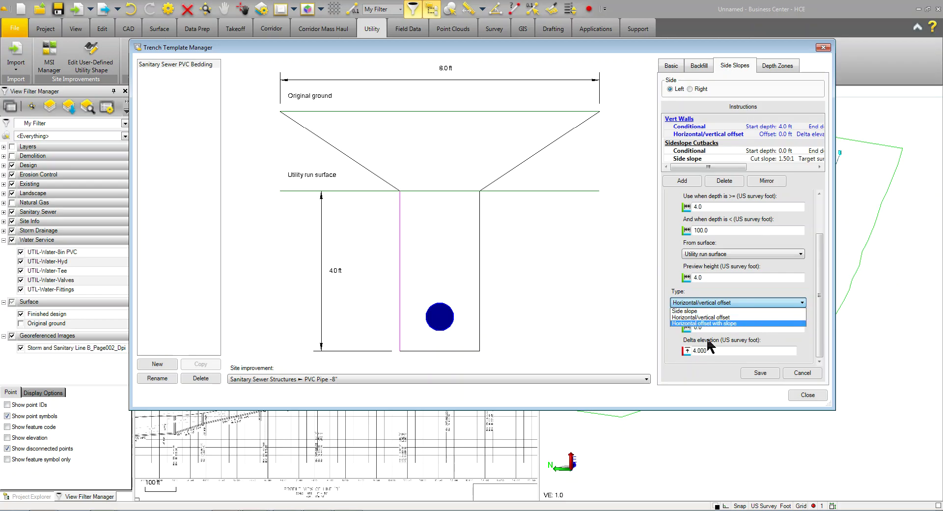
click(779, 297)
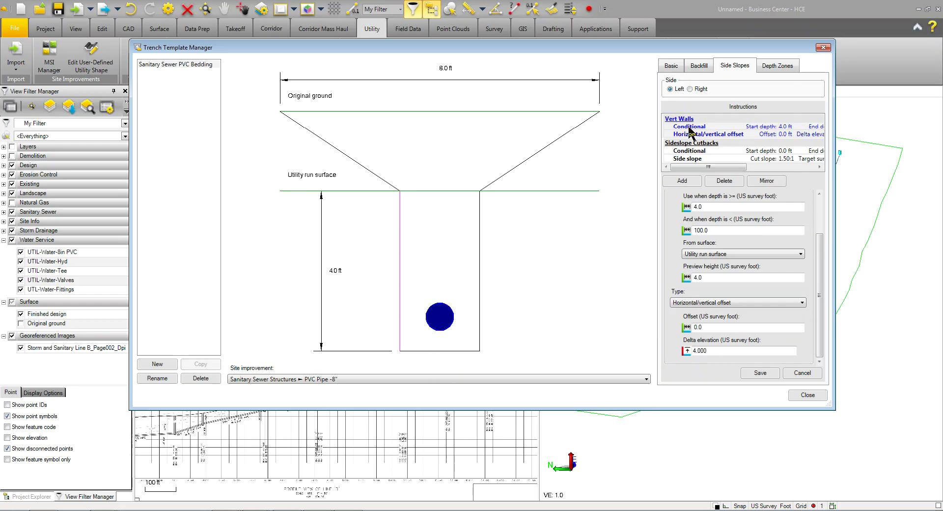
Review the Sideslope Cutbacks instruction's 1.50:1 cut slope targeting Original ground
click(697, 153)
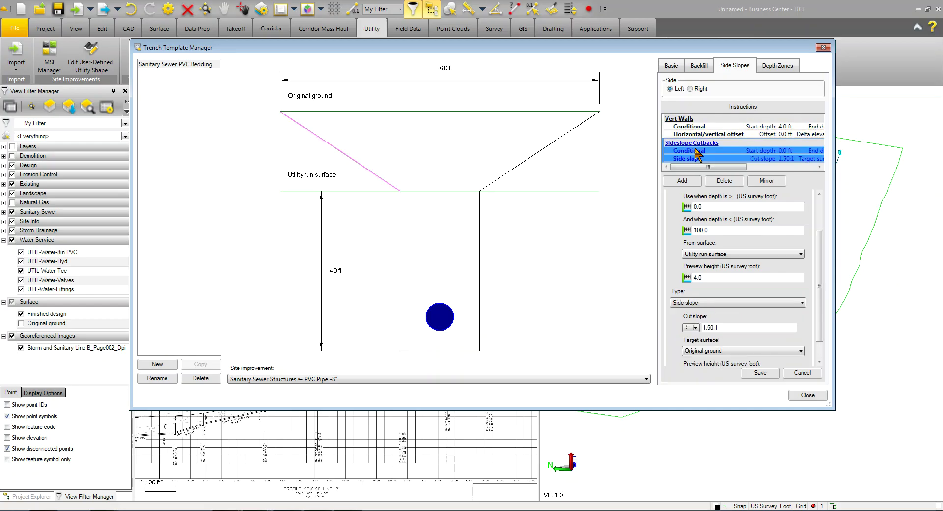
drag(818, 260, 813, 221)
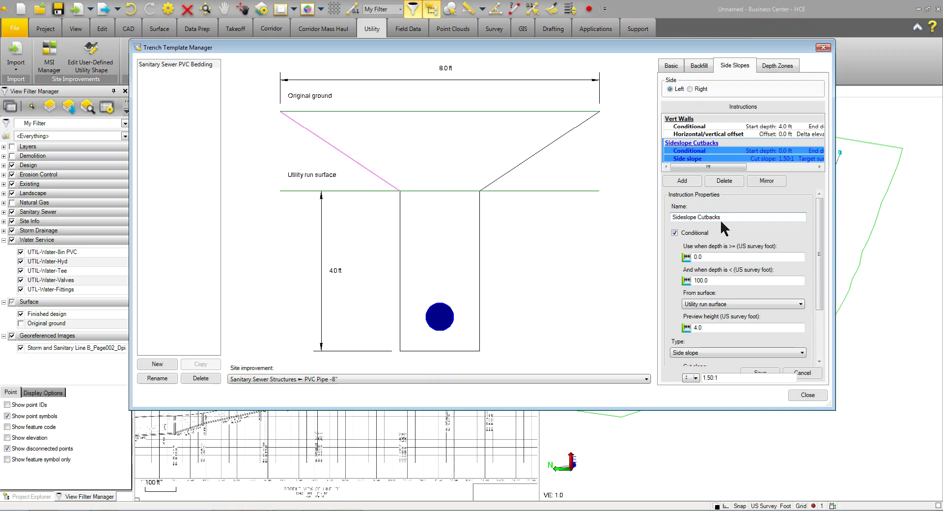
scroll(821, 233, down, 2)
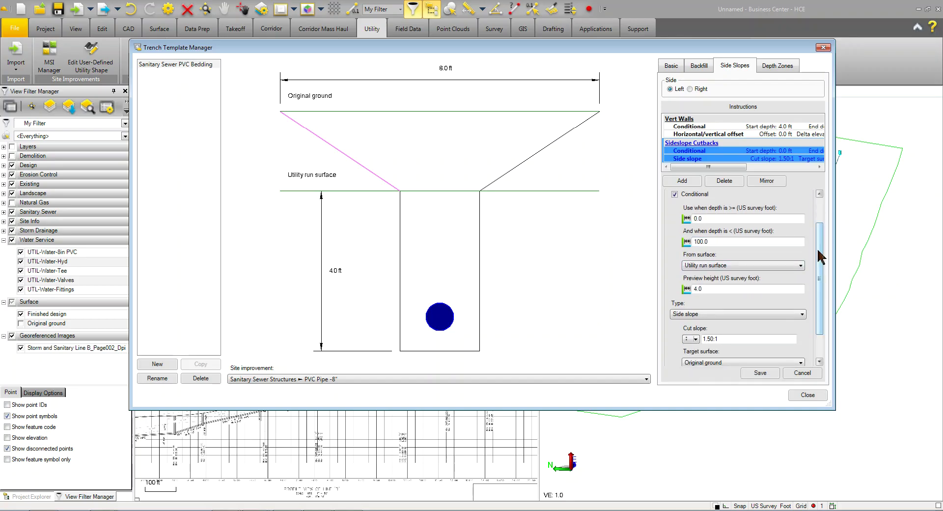
scroll(751, 275, down, 2)
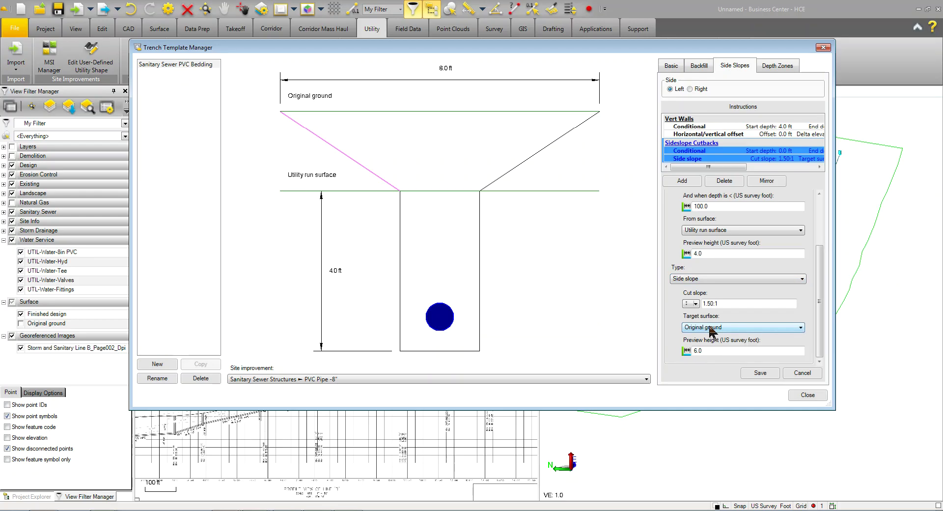
Mirror the left side slopes, vertical walls and 1.50:1 cutbacks, onto the trench template's right side
click(783, 66)
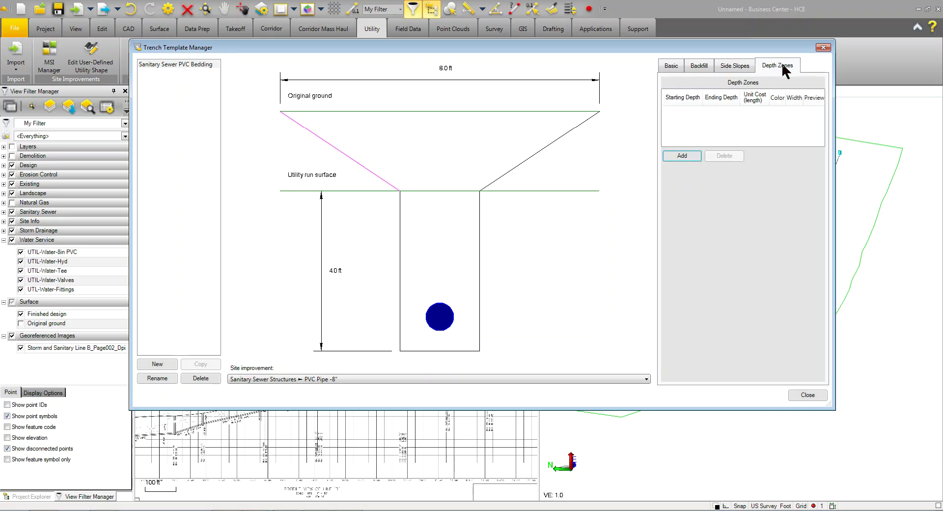
click(735, 69)
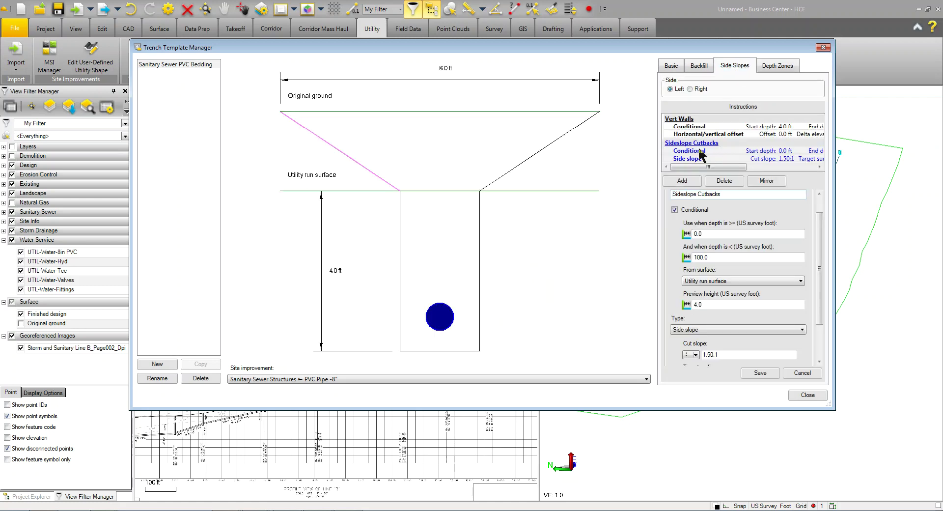
click(690, 89)
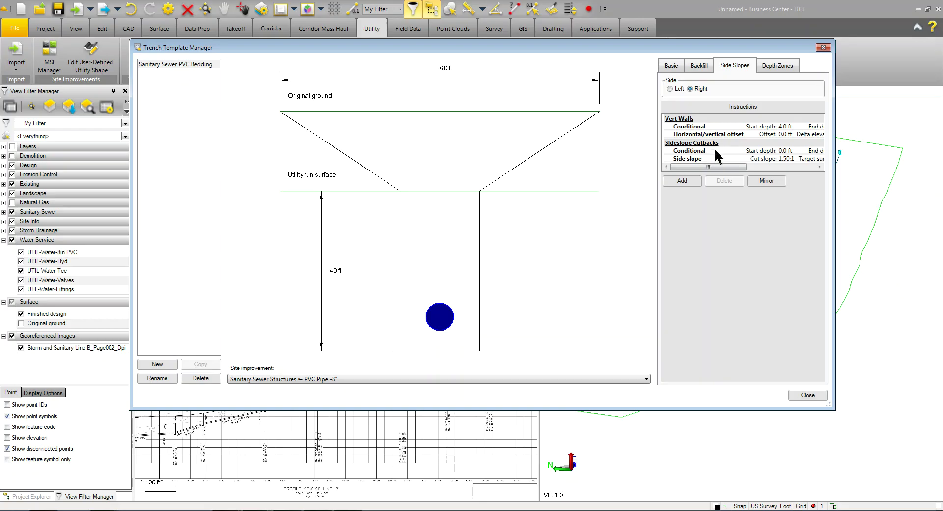
click(771, 183)
Insert the Sanitary Sewer PVC Bedding trench template along Line B, adjusted at nodes
click(807, 394)
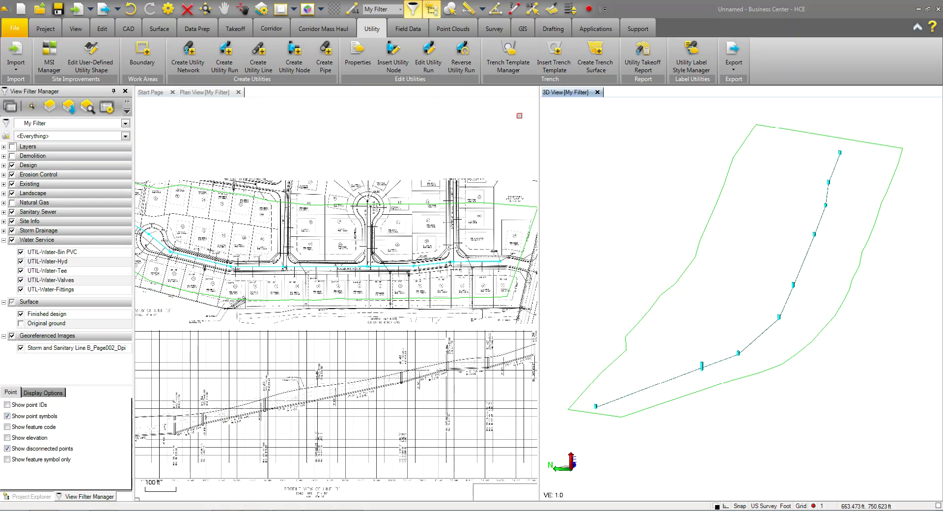
click(554, 58)
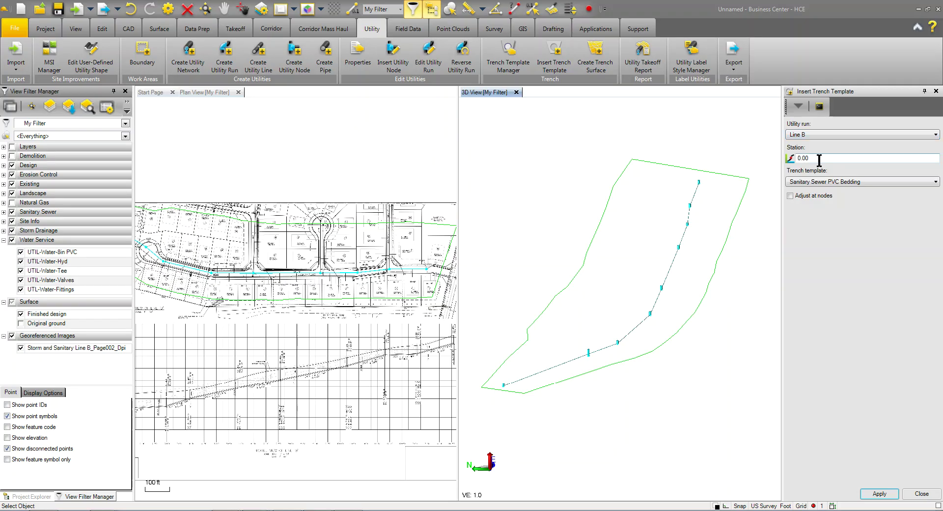
click(814, 184)
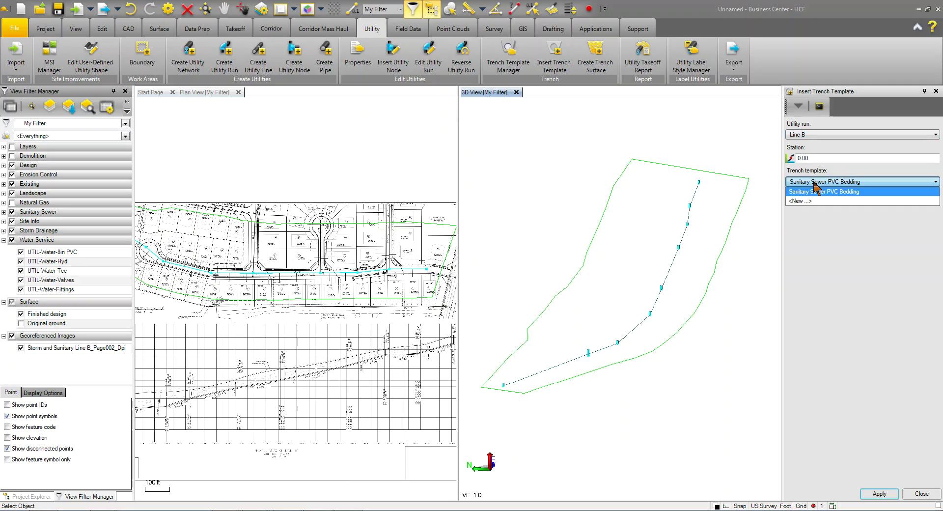
click(813, 191)
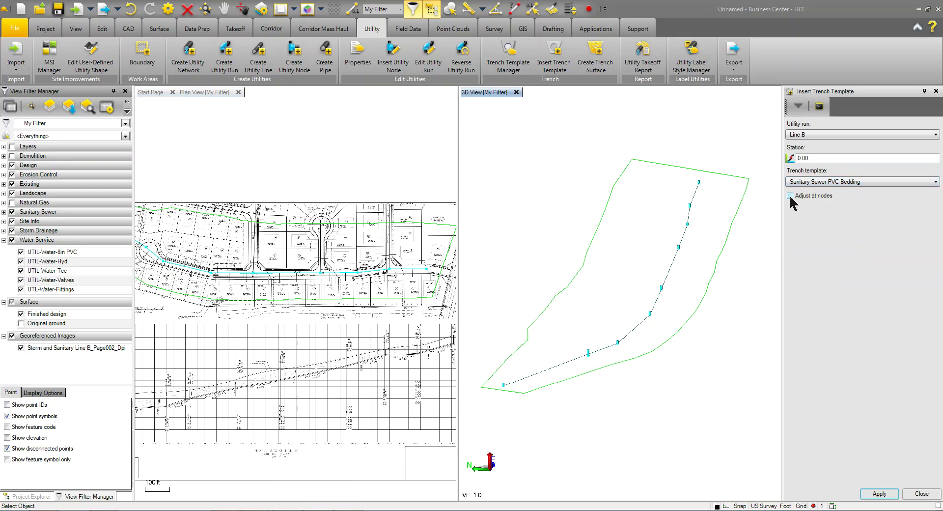
click(790, 196)
click(877, 493)
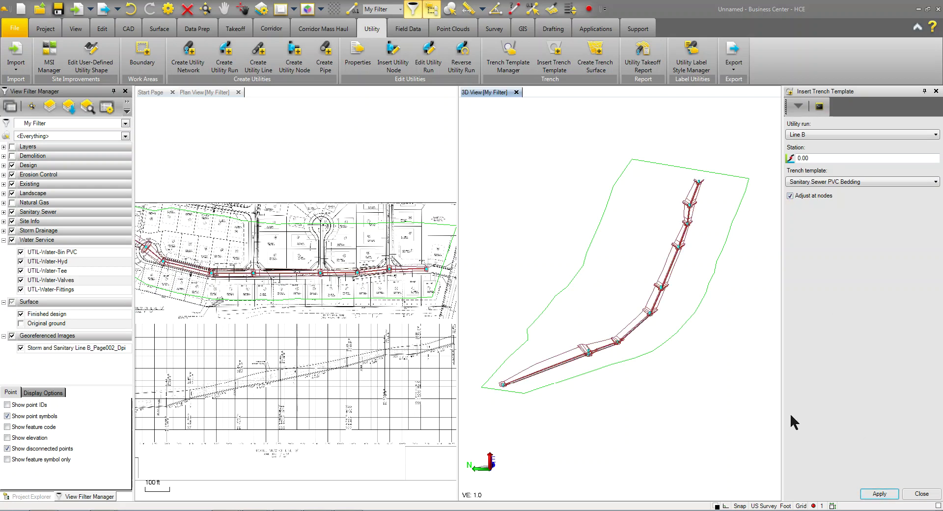
scroll(659, 287, up, 10)
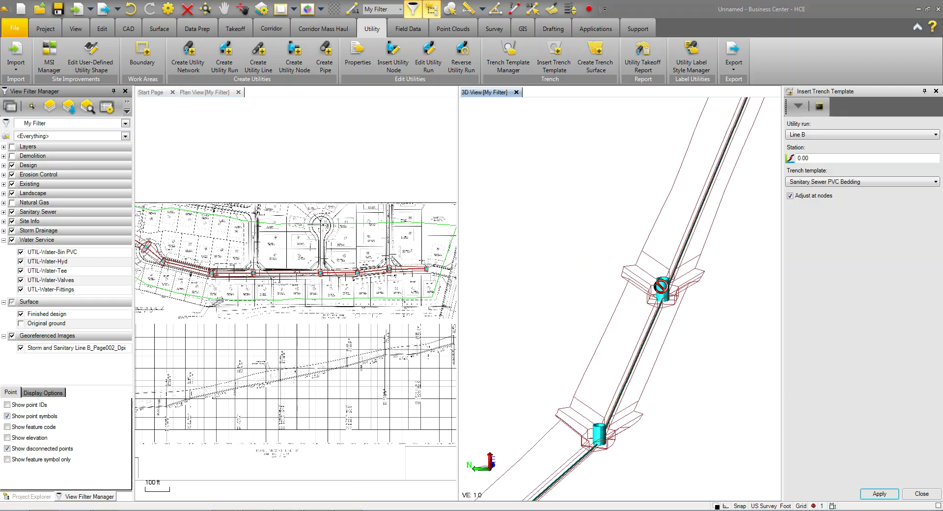
middle_drag(647, 317, 658, 290)
scroll(658, 290, up, 5)
scroll(654, 290, down, 4)
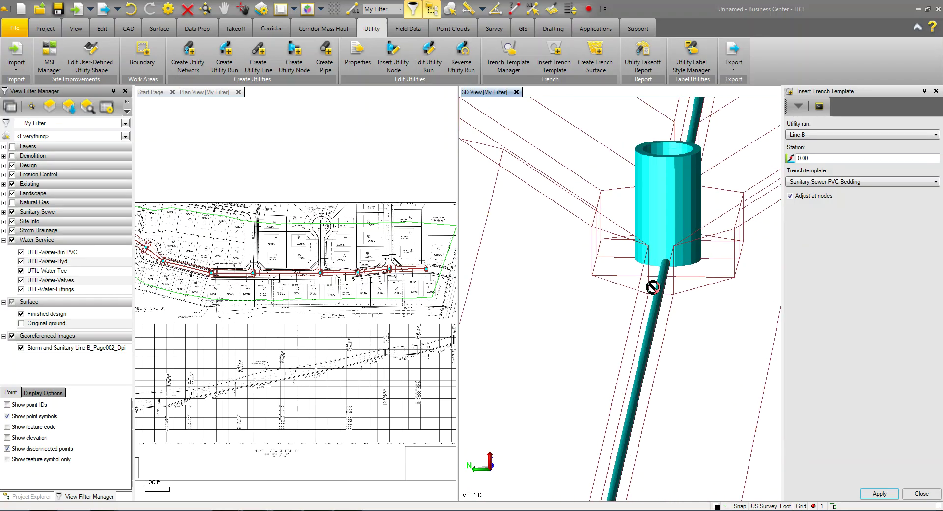
scroll(654, 225, down, 8)
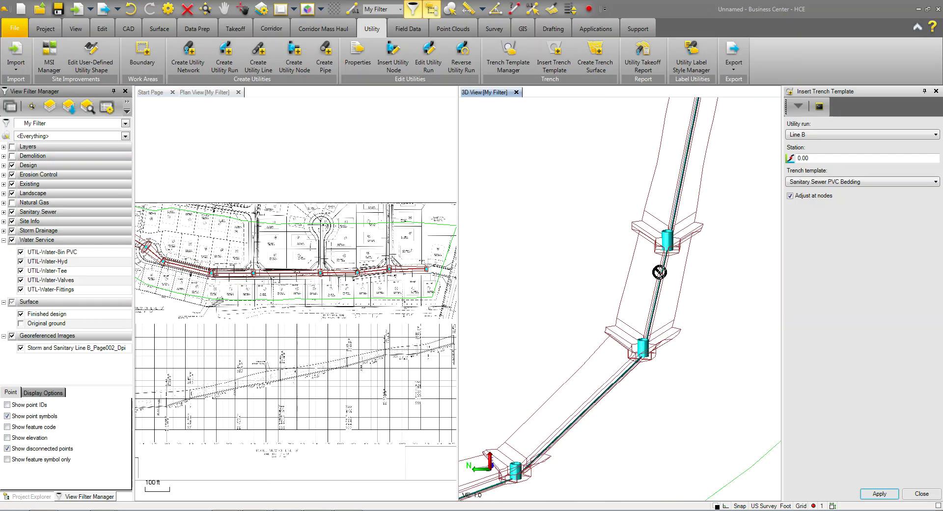
scroll(656, 298, down, 5)
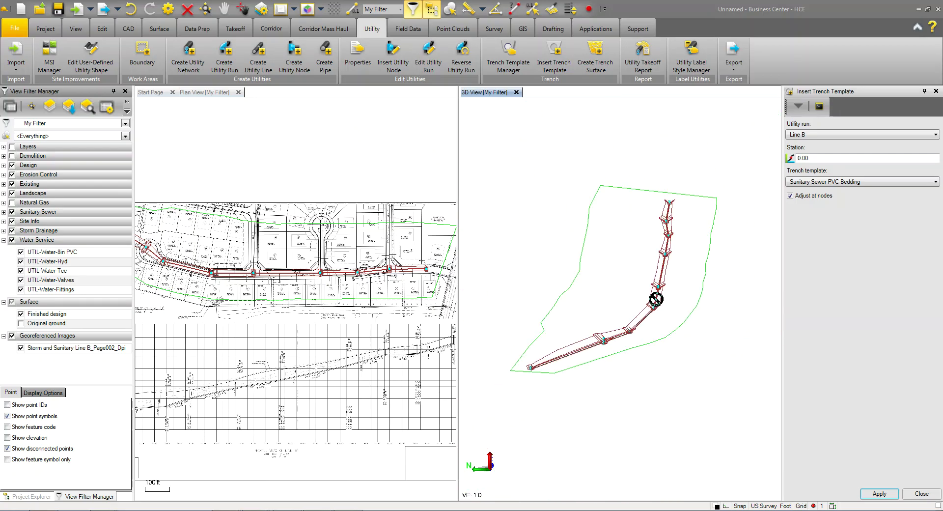
Create a trench surface for the Sanitary => Line B run
click(921, 493)
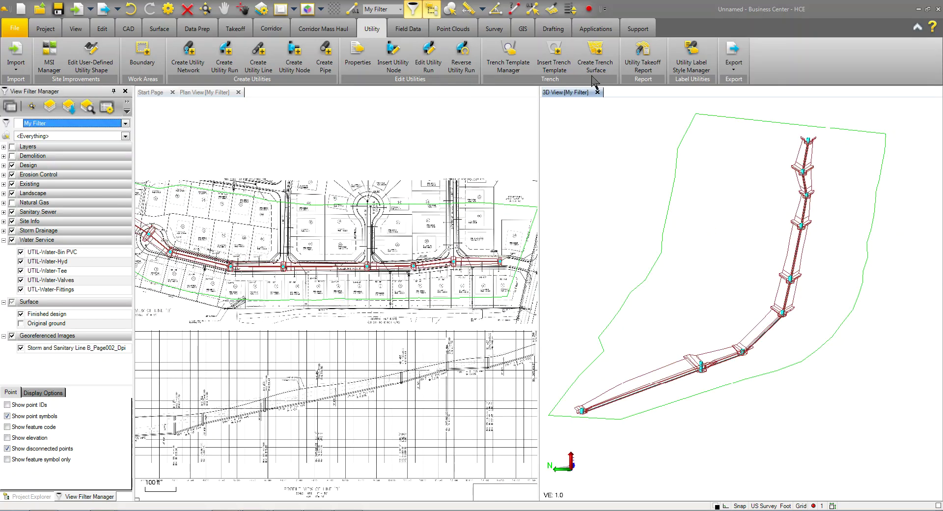
click(594, 54)
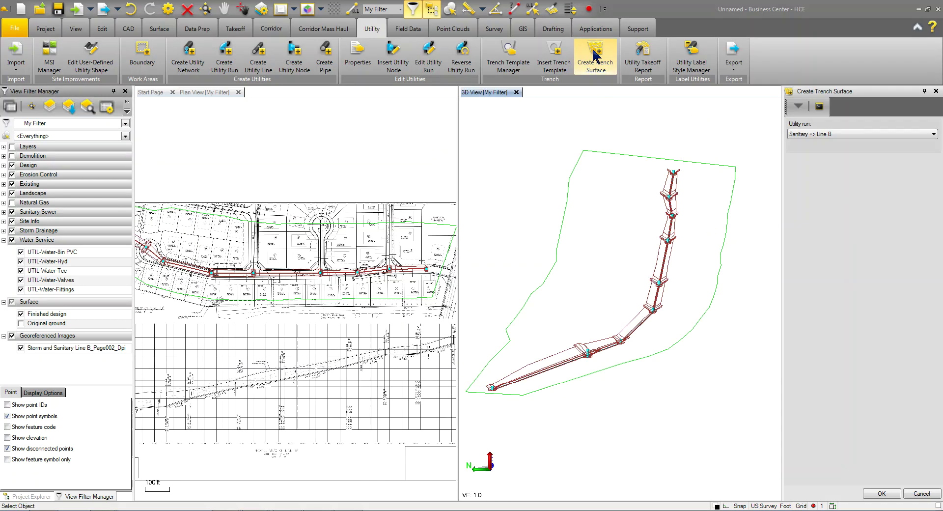
click(811, 136)
click(813, 143)
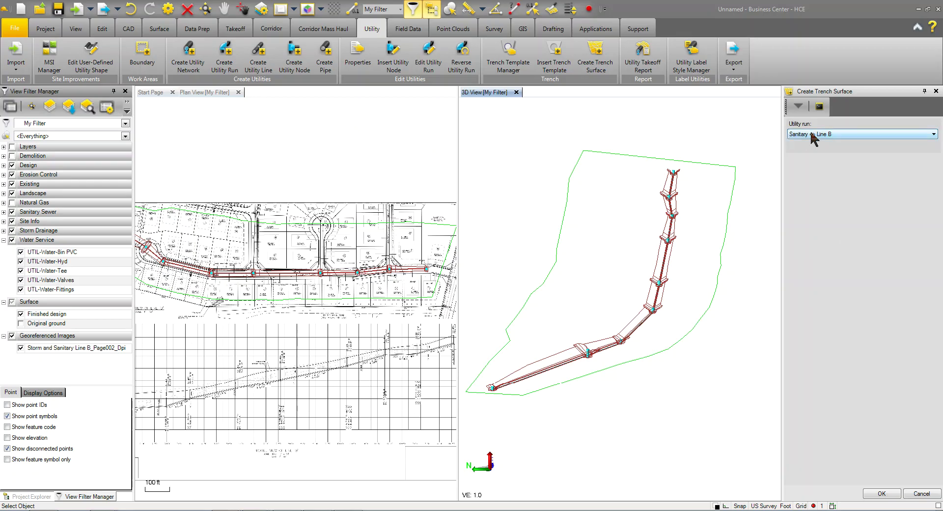
click(882, 493)
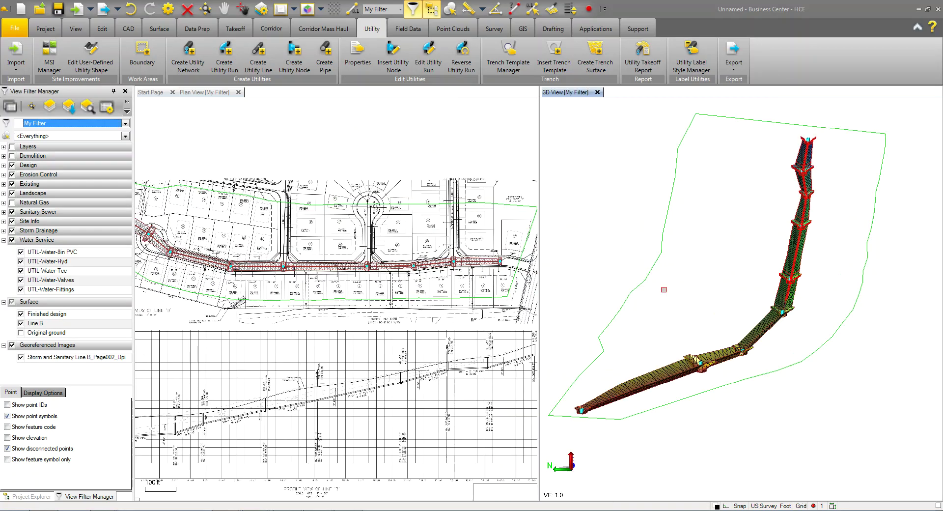
Orbit and zoom the 3D view to inspect the trench surface widening at each manhole
scroll(791, 255, up, 5)
middle_drag(794, 262, 764, 289)
scroll(741, 298, up, 2)
scroll(741, 298, down, 5)
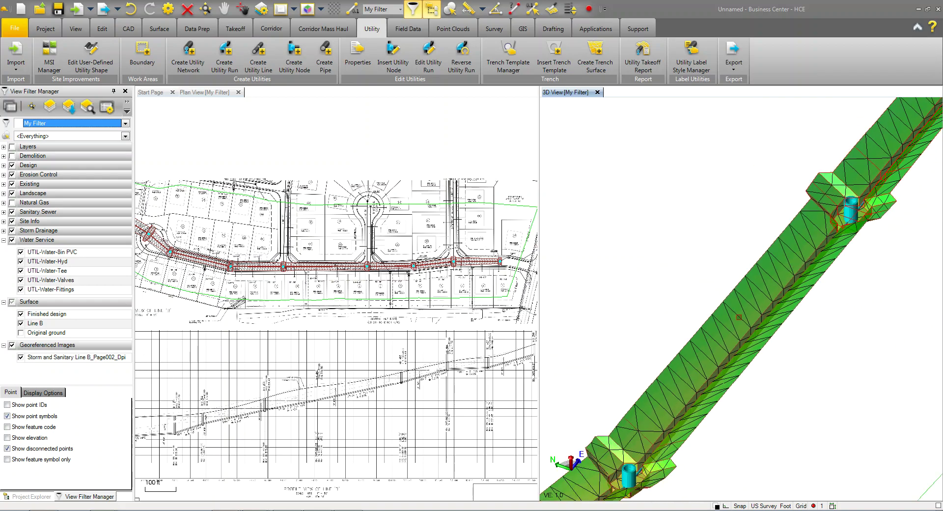
scroll(741, 299, up, 6)
scroll(654, 443, up, 3)
mouse_move(654, 443)
middle_down()
mouse_move(807, 441)
mouse_move(656, 441)
middle_up()
scroll(706, 440, down, 6)
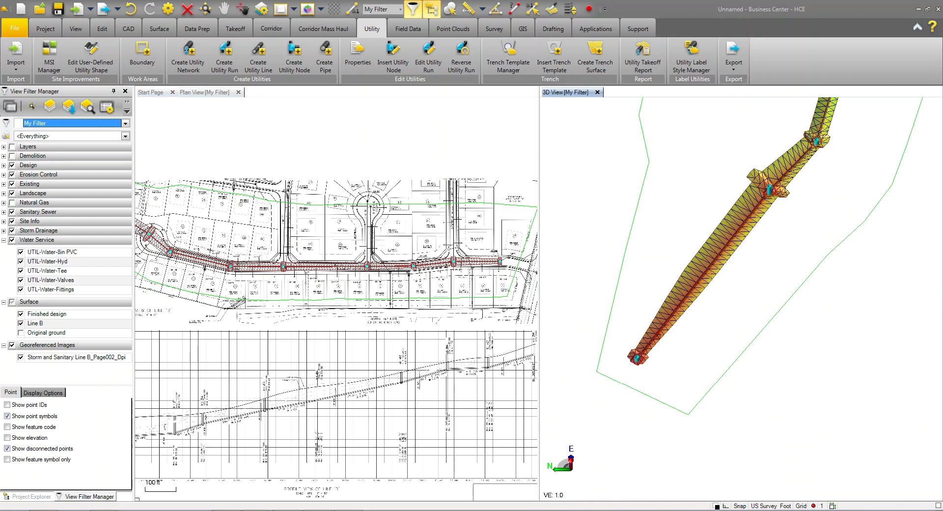
scroll(656, 441, up, 4)
scroll(683, 333, down, 5)
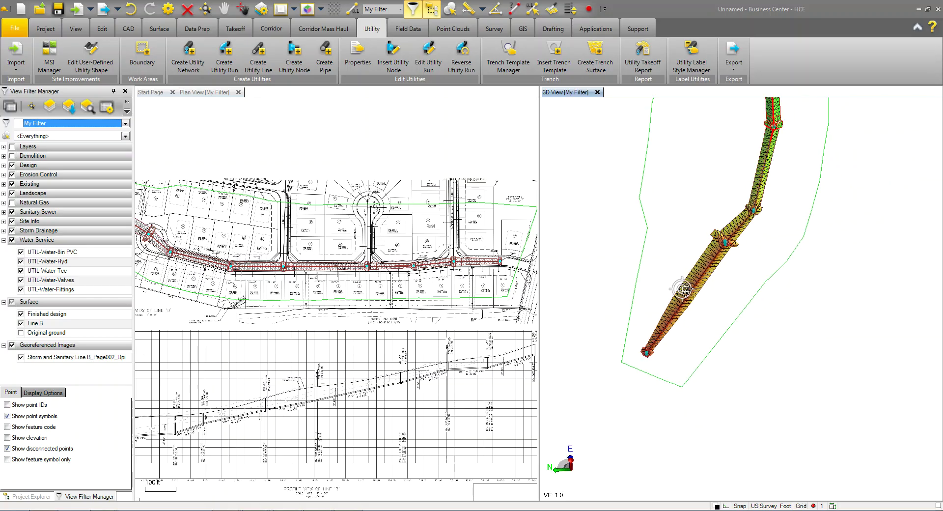
middle_drag(683, 333, 665, 270)
scroll(664, 270, up, 2)
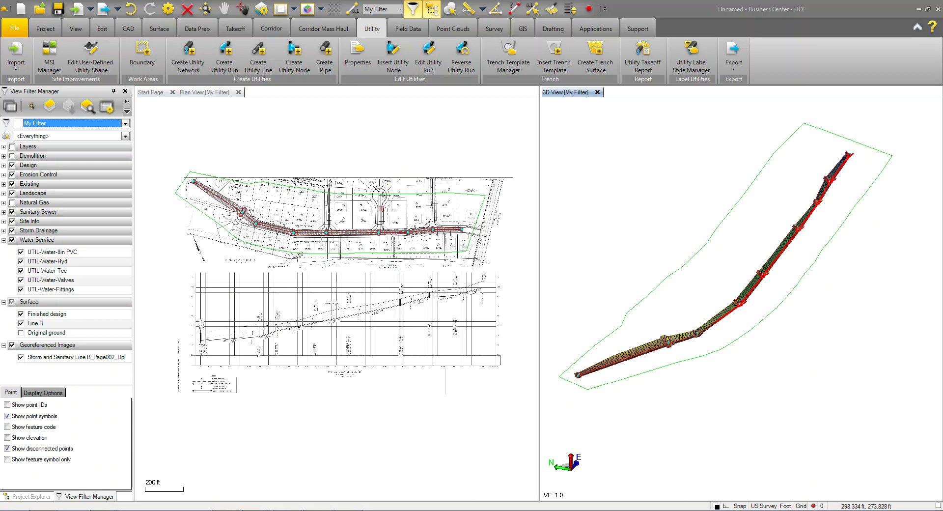
Show the Project Explorer tree listing the Sanitary network's Utility Nodes and Line B
scroll(380, 208, down, 1)
scroll(369, 237, down, 1)
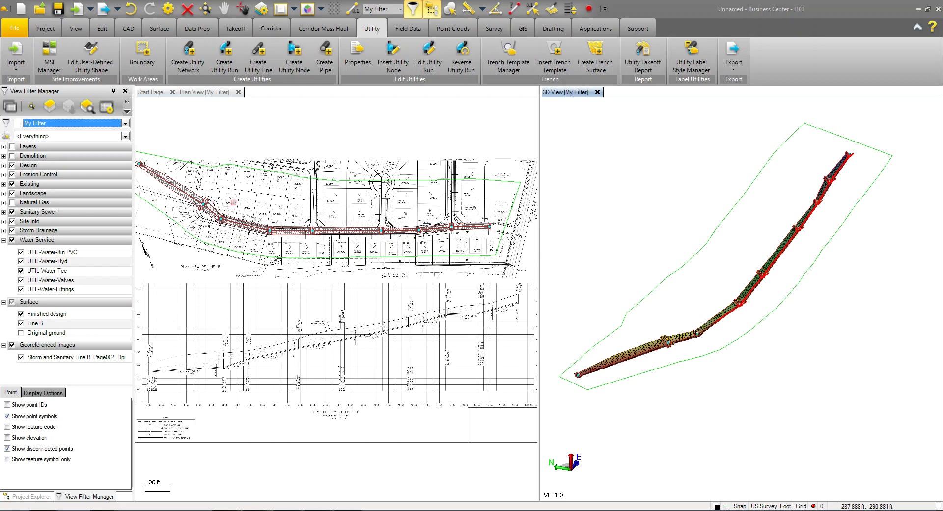
scroll(389, 231, up, 5)
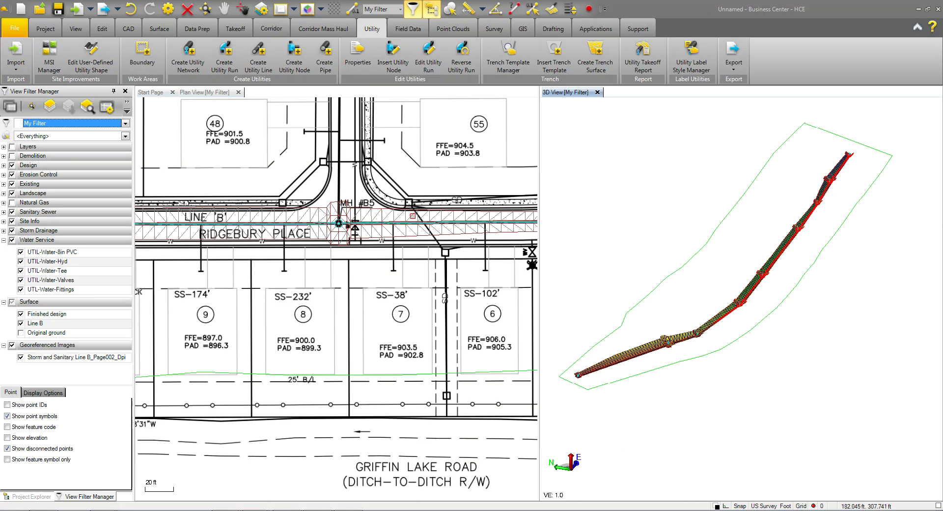
click(38, 496)
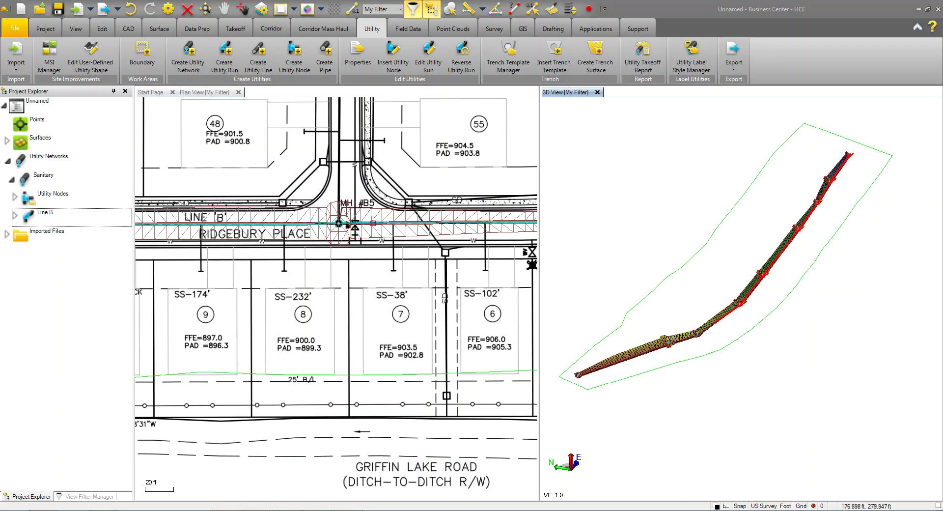
scroll(356, 275, down, 8)
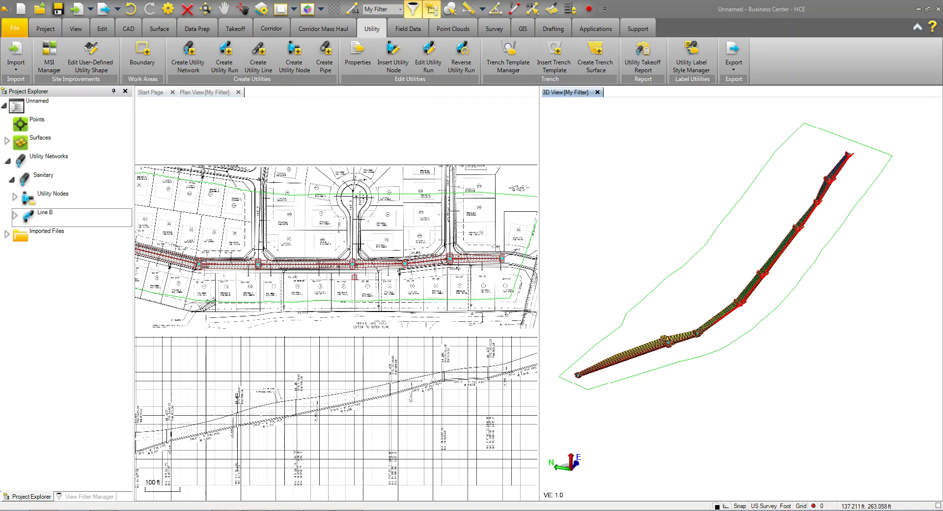
middle_drag(375, 281, 409, 282)
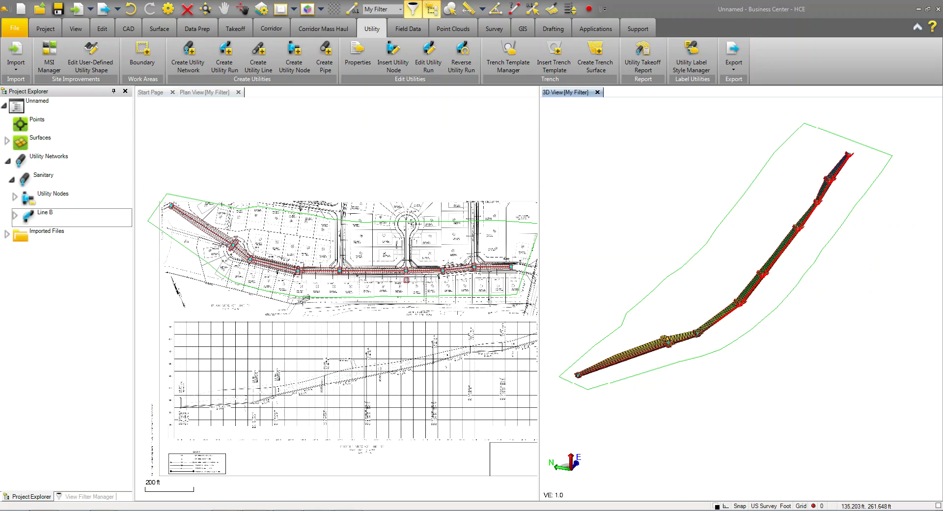